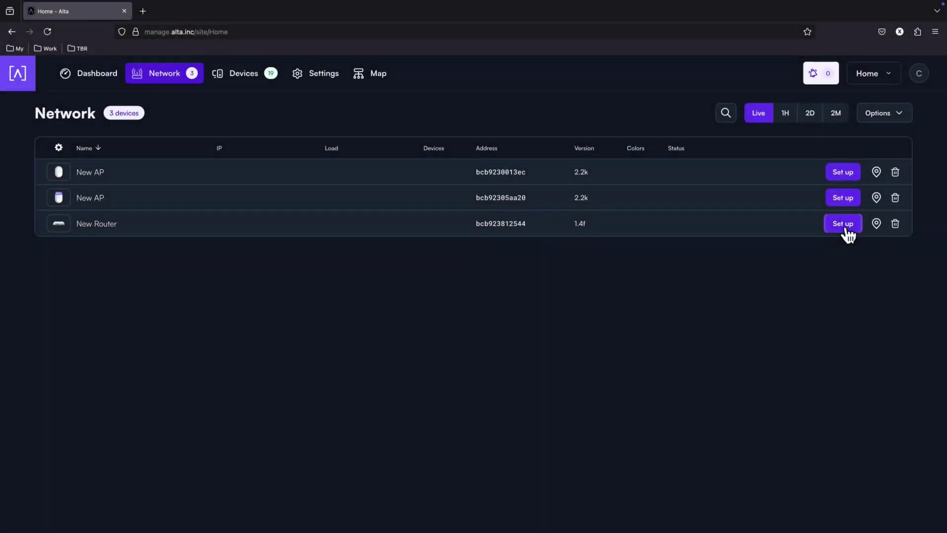
Step: Set up the New Router and both New APs so they come online at 192.168.1.1, .11 and .12
left_click(842, 199)
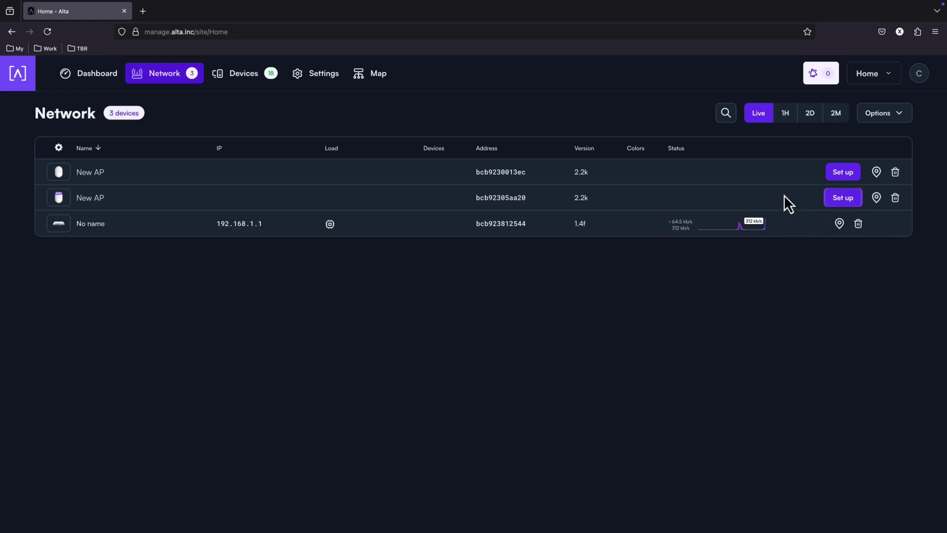
left_click(845, 179)
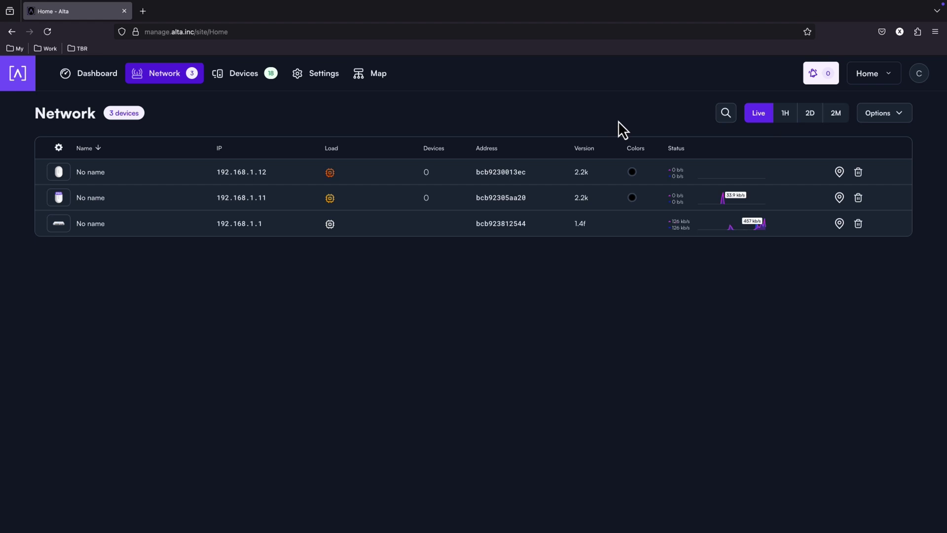
Step: Rename the three devices to Route10, AP6 Pro and AP6, confirming each name
left_click(98, 227)
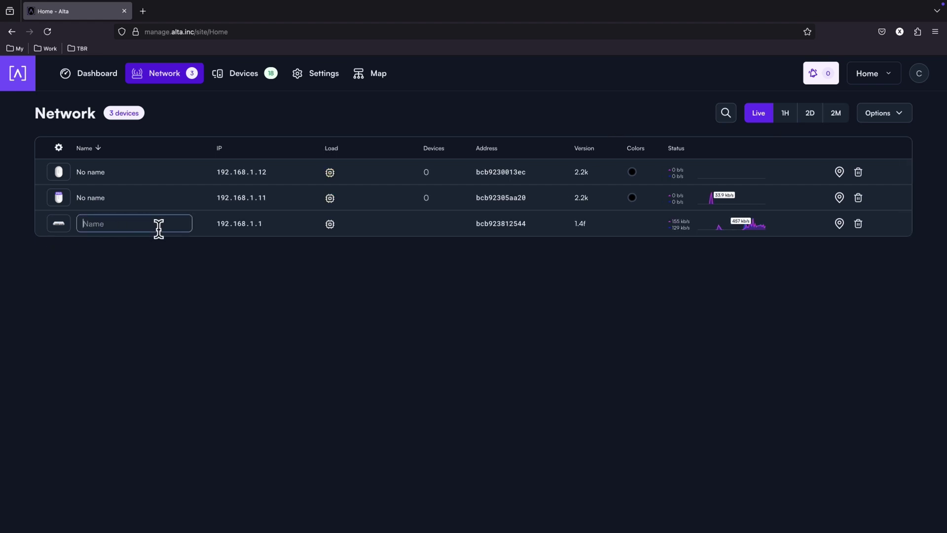
type("Route")
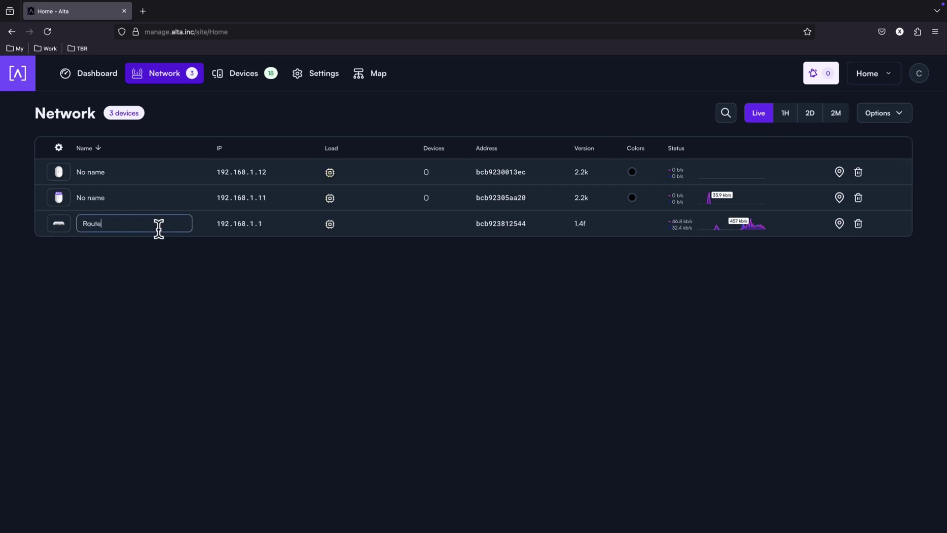
type("10")
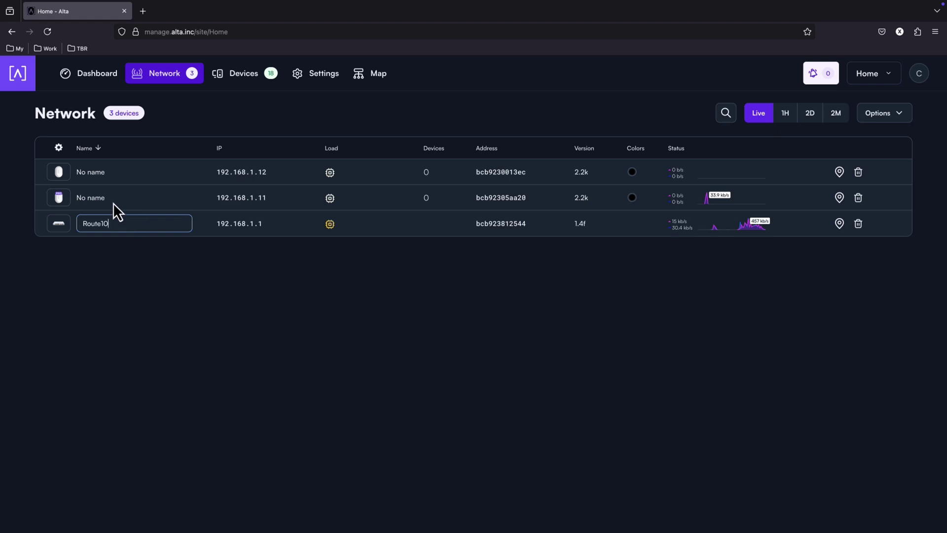
key("Return")
left_click(109, 198)
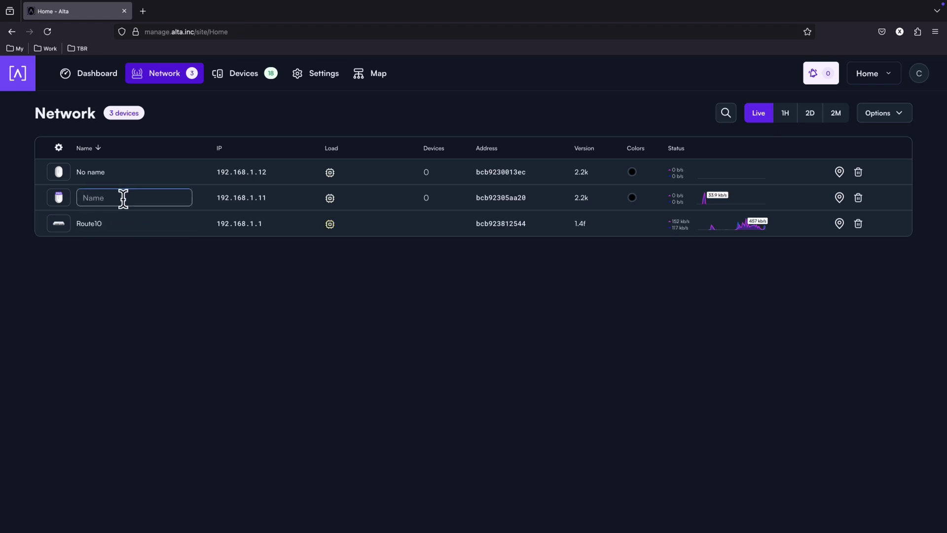
type("AP6 Pro")
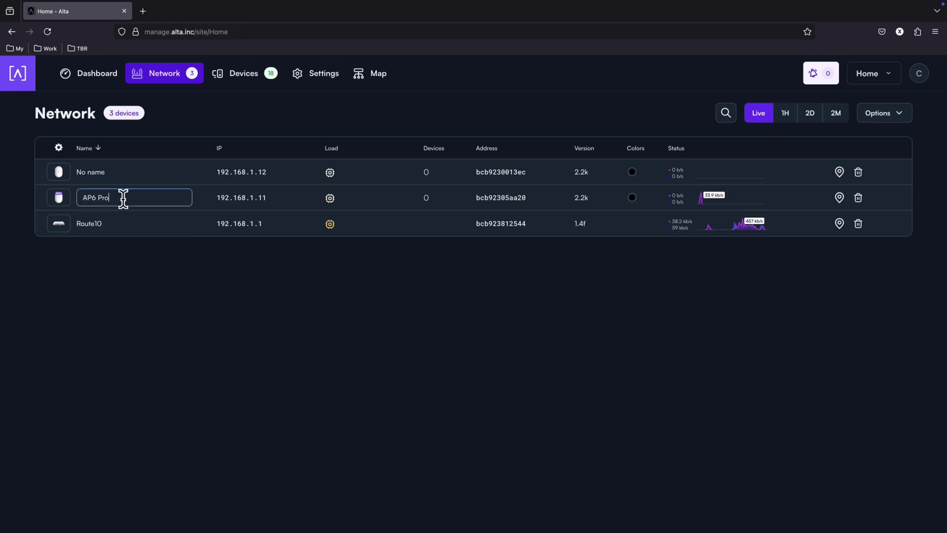
left_click(100, 172)
double_click(119, 223)
type("AP")
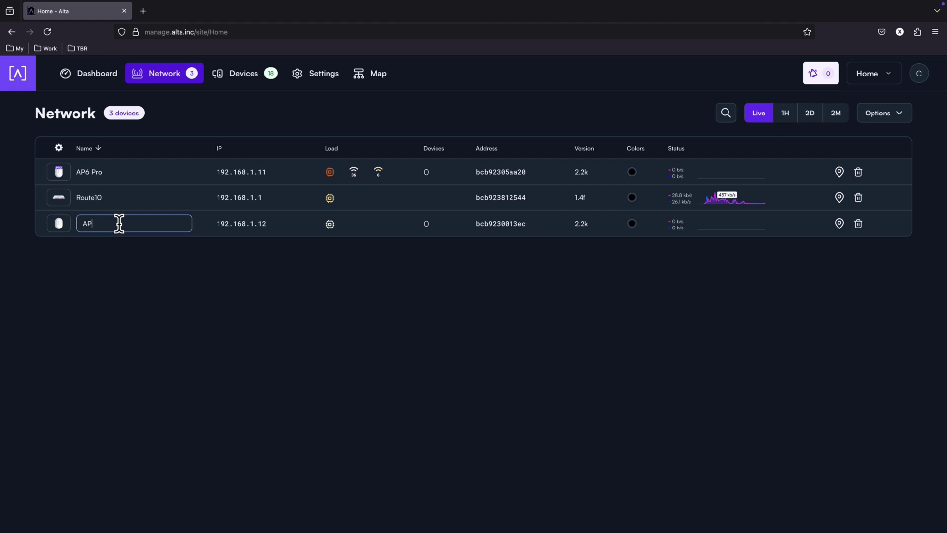
type("6")
left_click(114, 269)
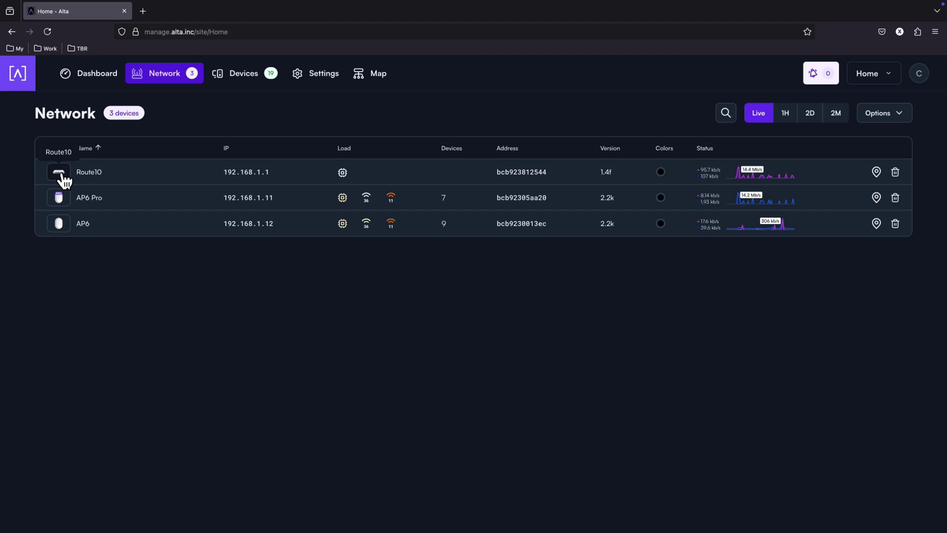
Step: Open Route10's details and expand its per-port Traffic and Advanced sections
left_click(60, 174)
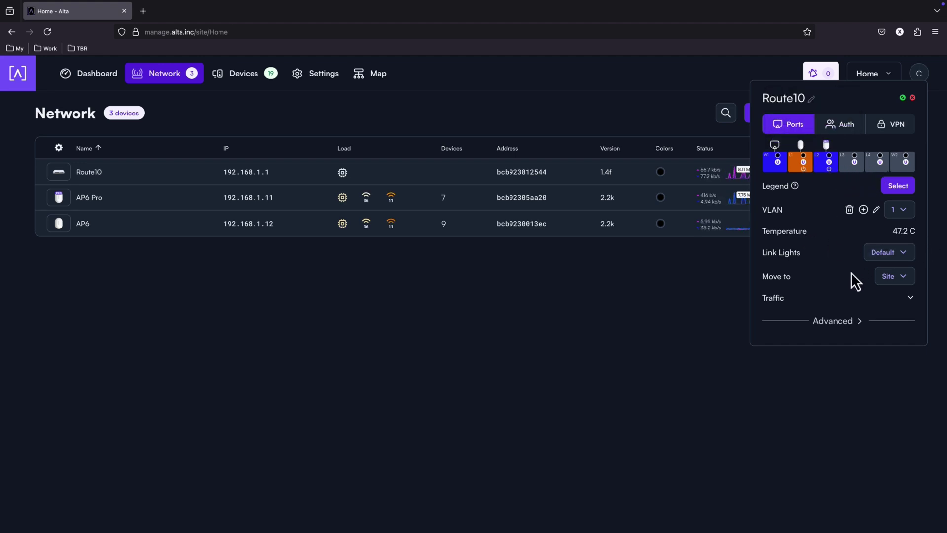
left_click(912, 302)
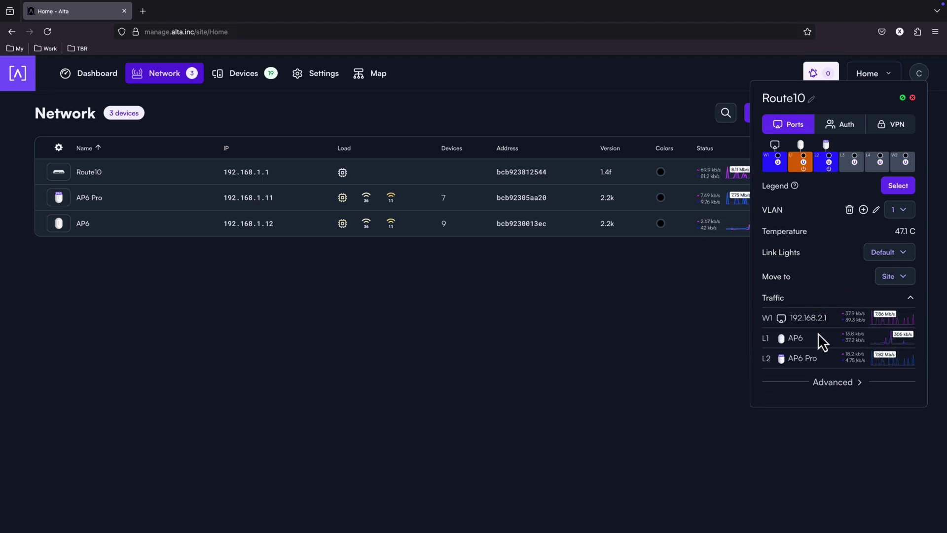
left_click(836, 384)
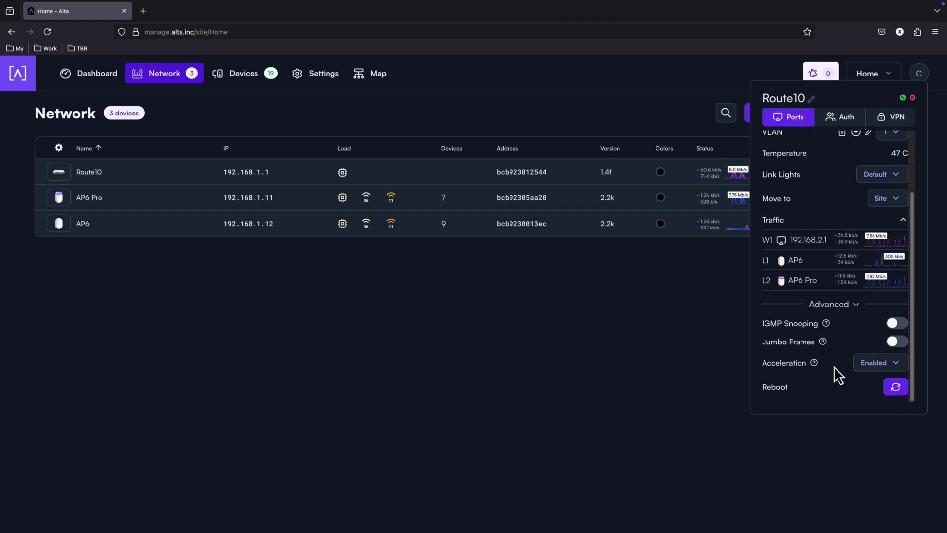
scroll(840, 345, "up", 1)
scroll(840, 346, "down", 1)
scroll(839, 346, "up", 3)
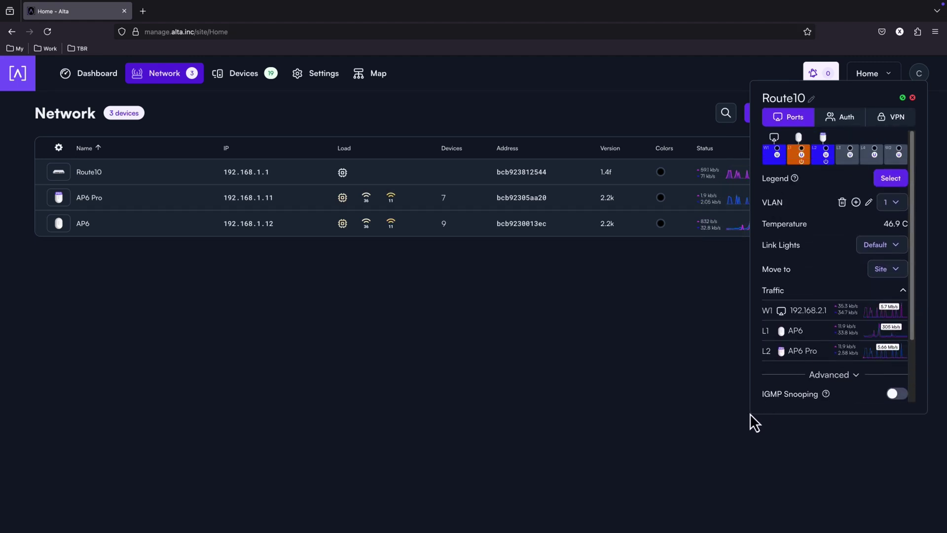
Step: View Route10's Auth settings, then its VPN options
left_click(852, 117)
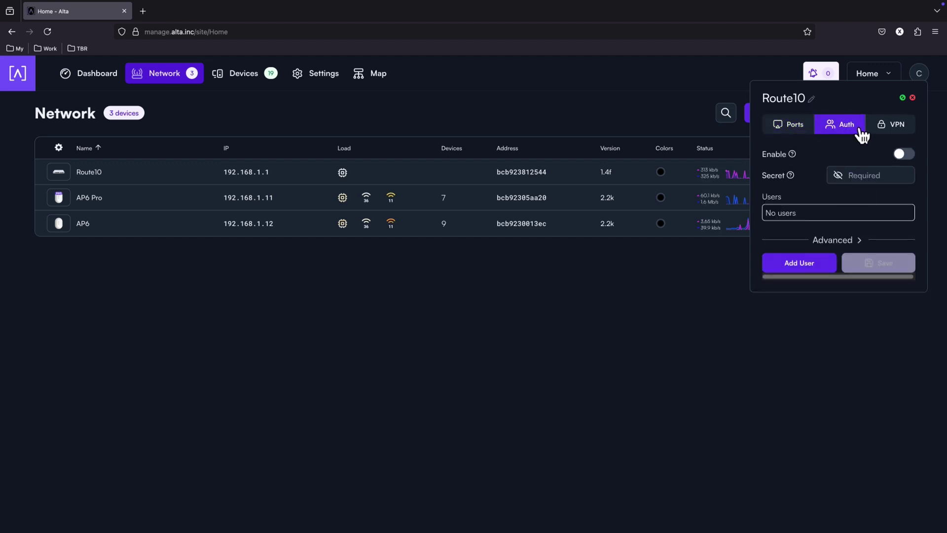
mouse_move(791, 155)
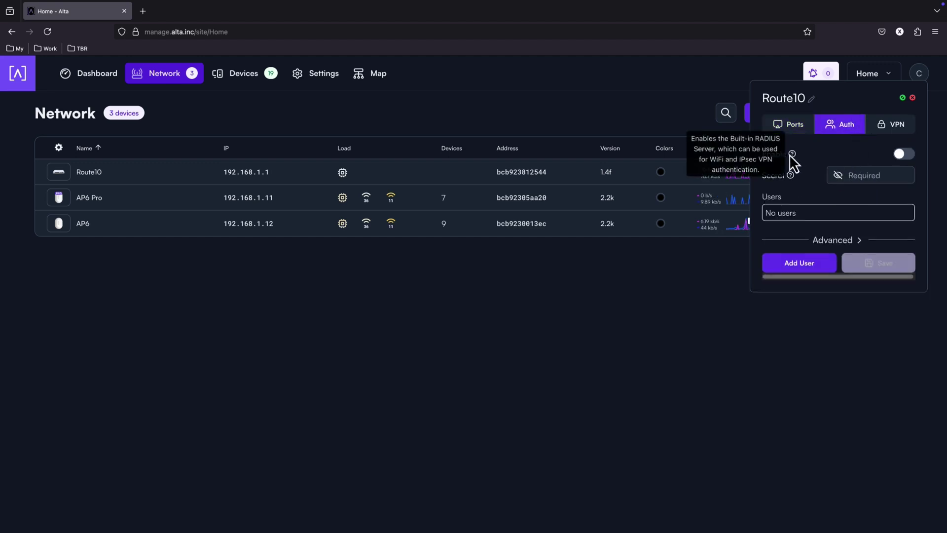
left_click(905, 128)
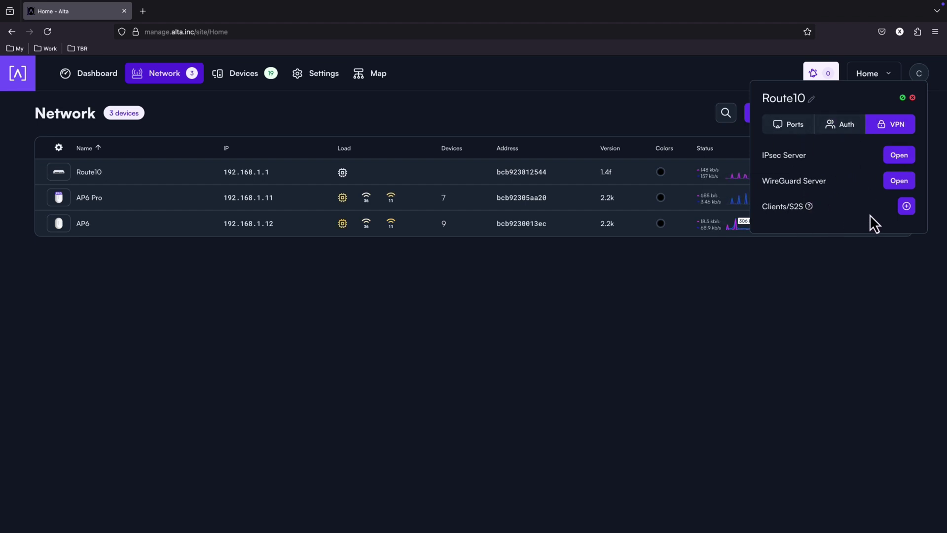
Step: Start a new WireGuard VPN client, check the mode choices, then discard it unsaved
left_click(907, 208)
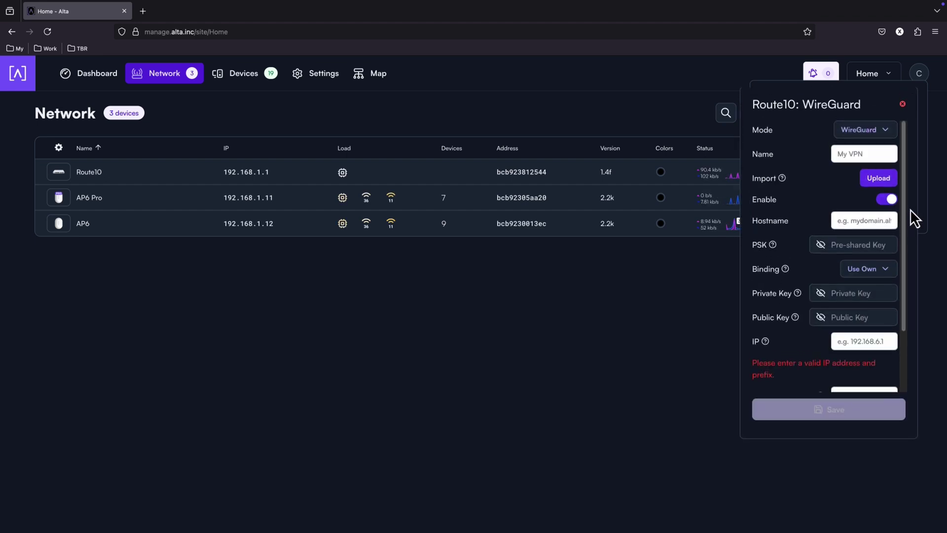
left_click(858, 132)
left_click(810, 134)
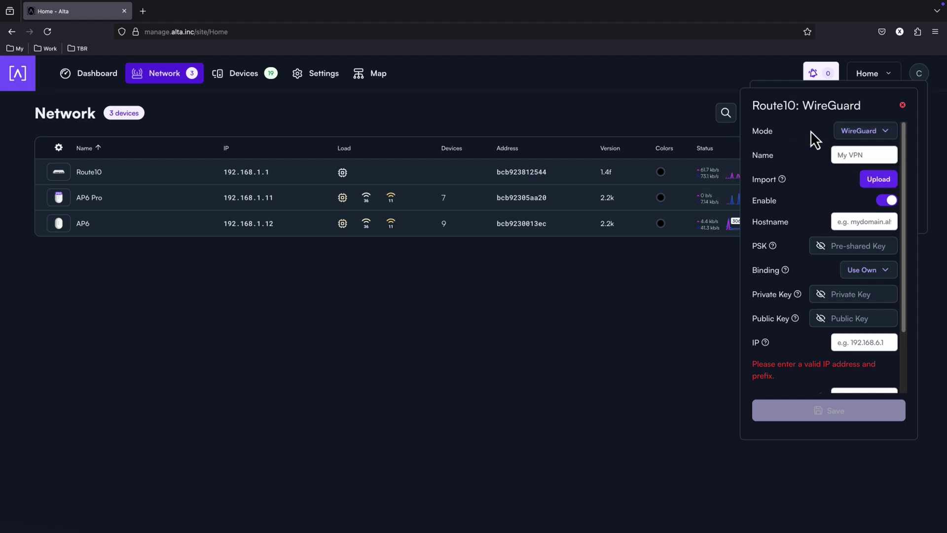
scroll(797, 247, "down", 2)
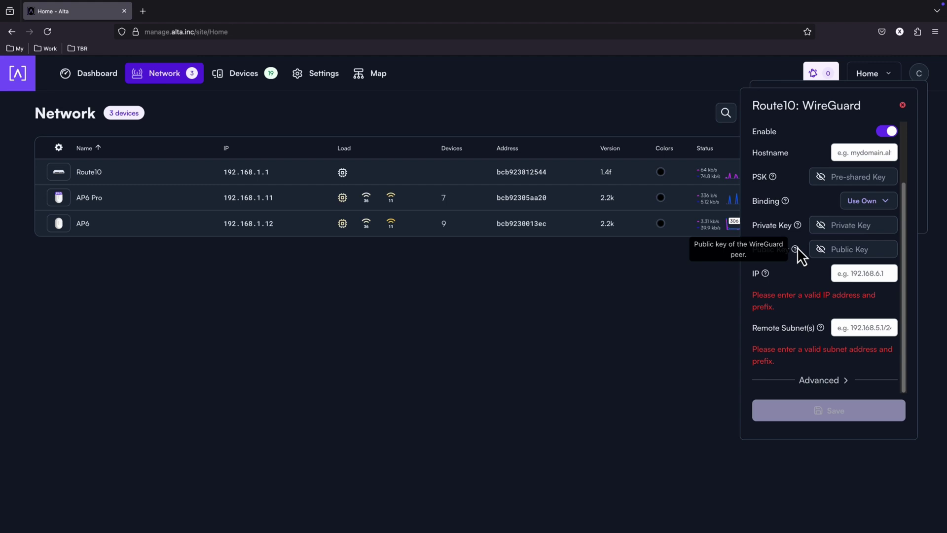
scroll(797, 247, "up", 2)
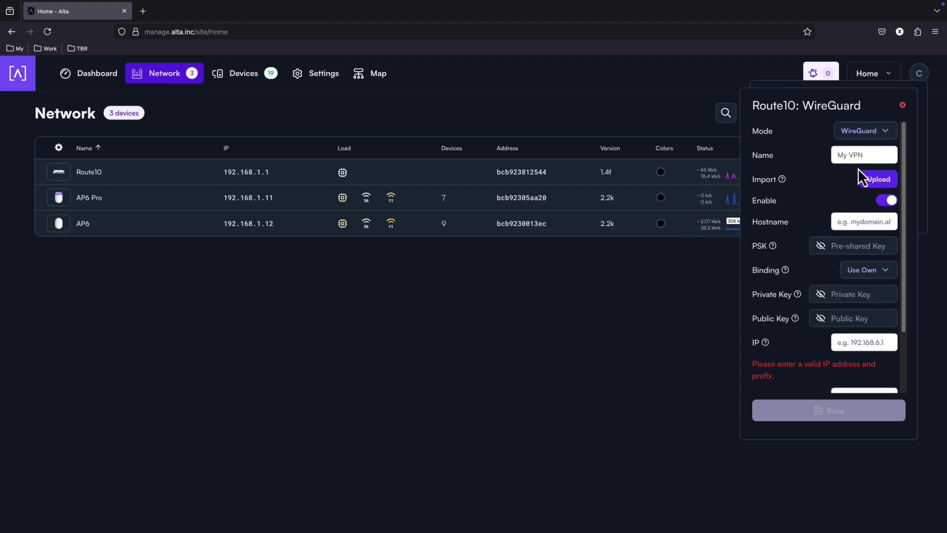
left_click(903, 105)
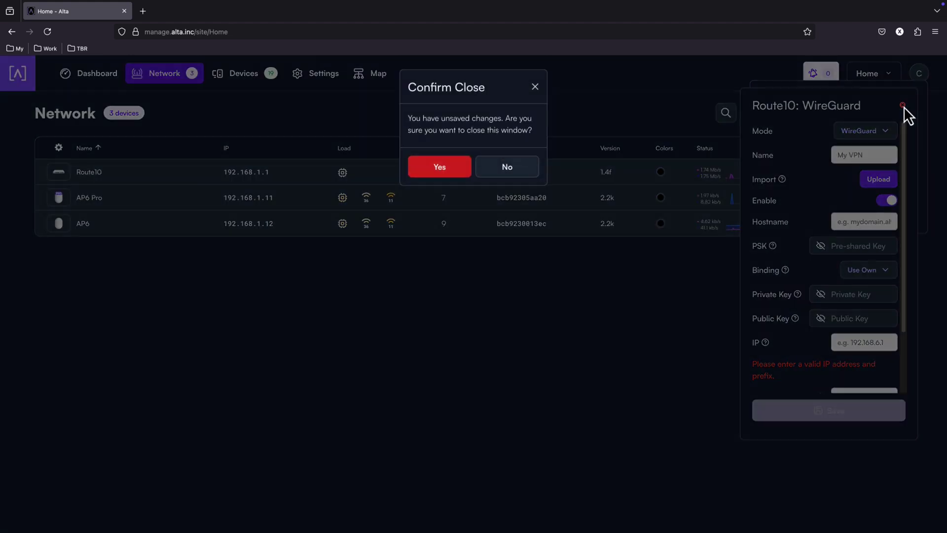
left_click(441, 172)
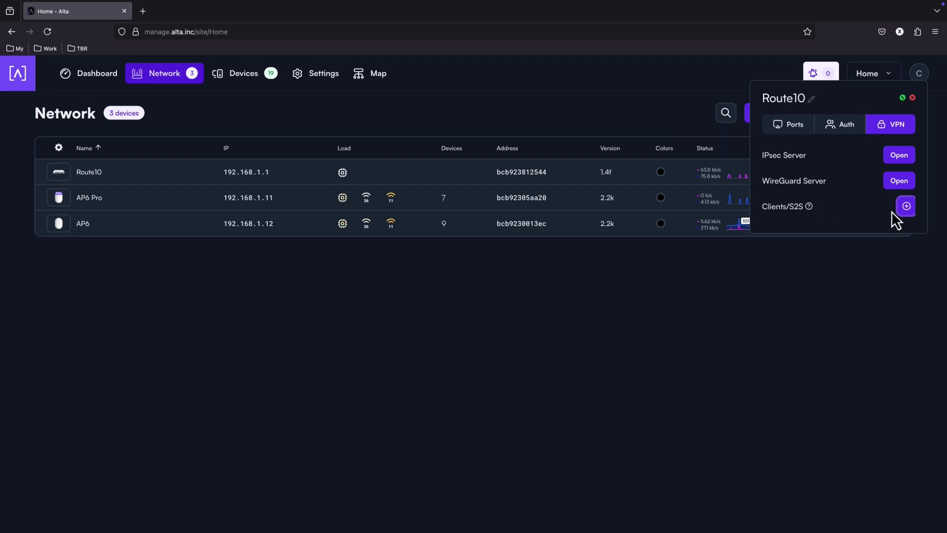
Step: Return to Route10's port settings and open a new VLAN form from the VLAN list
left_click(797, 126)
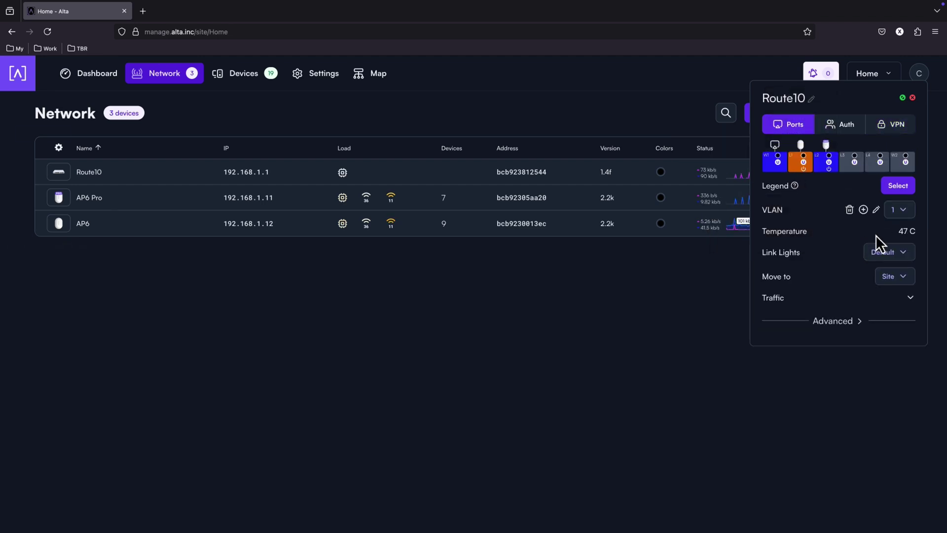
left_click(905, 211)
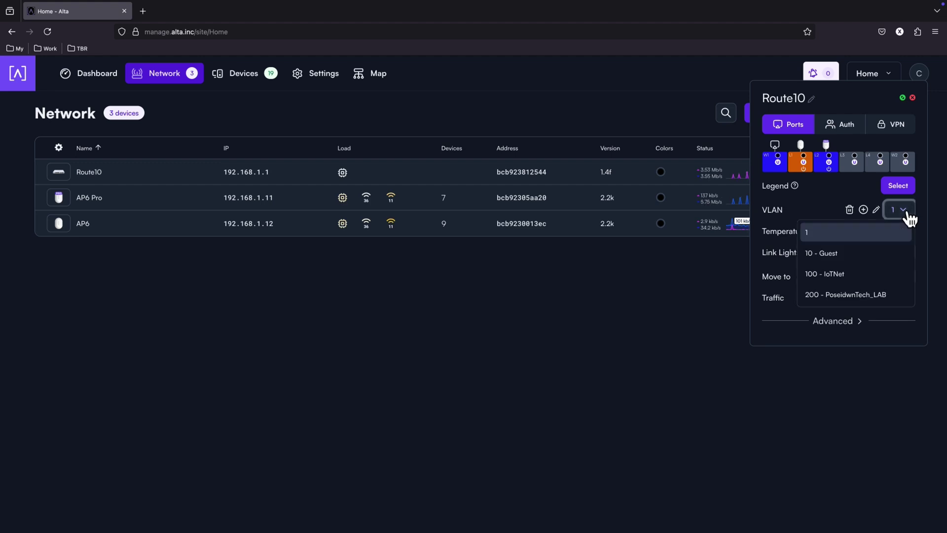
left_click(864, 210)
scroll(846, 153, "down", 3)
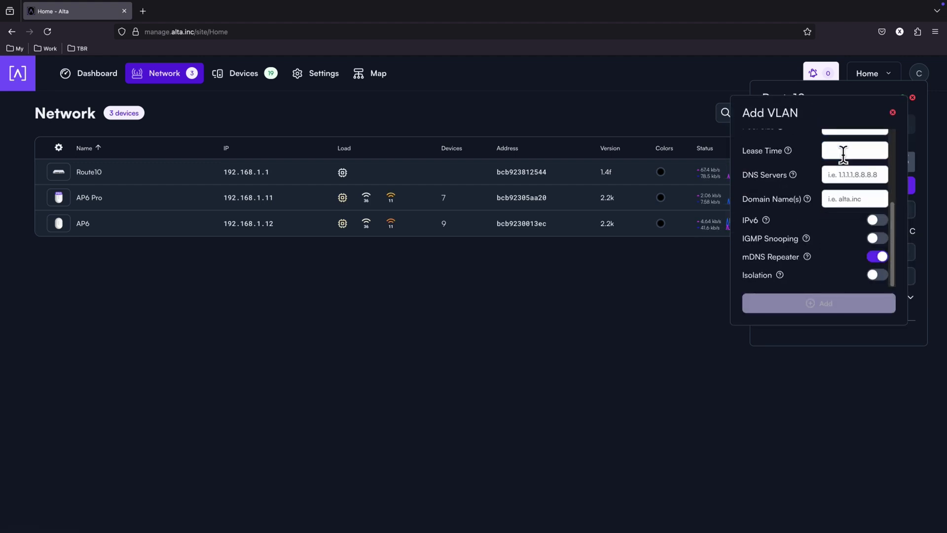
scroll(845, 153, "up", 3)
Step: Discard the new VLAN form, close Route10's details, and open the WiFi settings
left_click(893, 112)
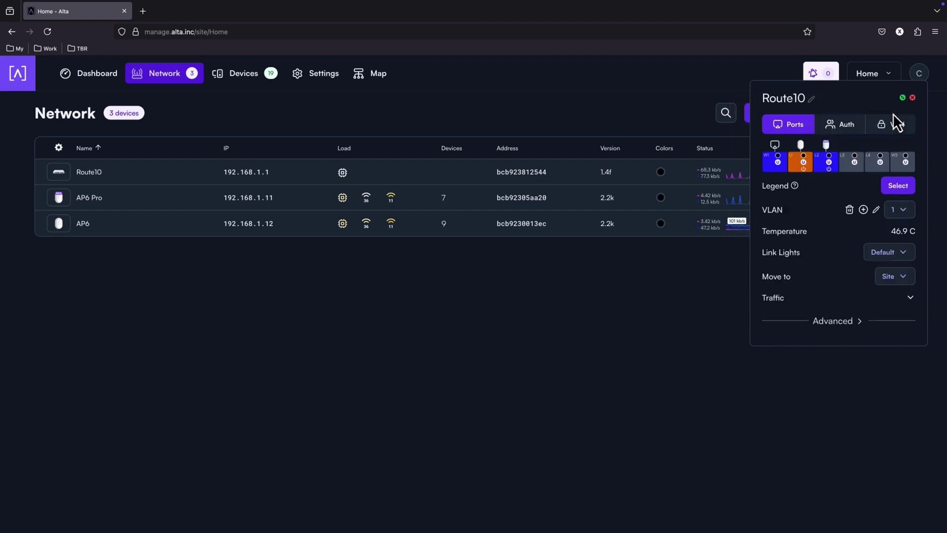
left_click(911, 98)
left_click(318, 73)
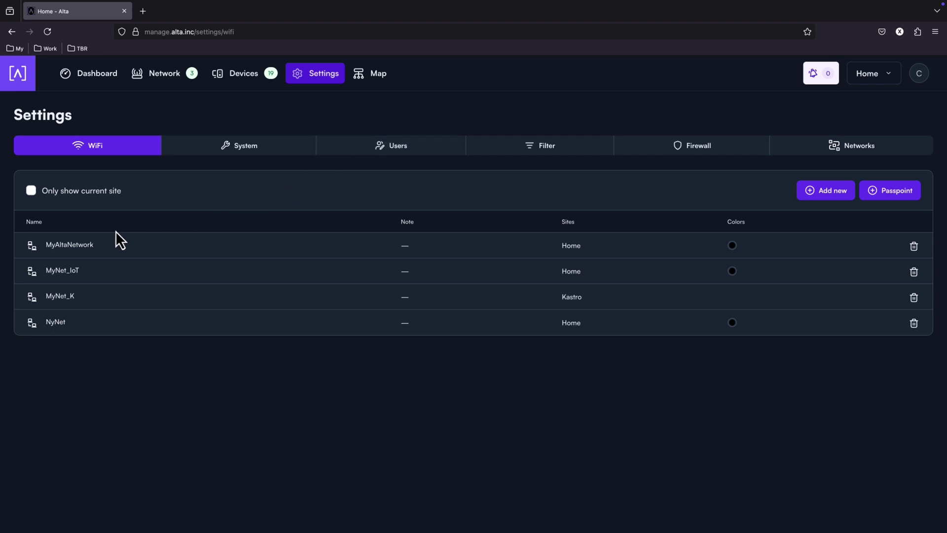
Step: Toggle 'Only show current site' on and off, then browse System and Users to reach Filter
left_click(90, 193)
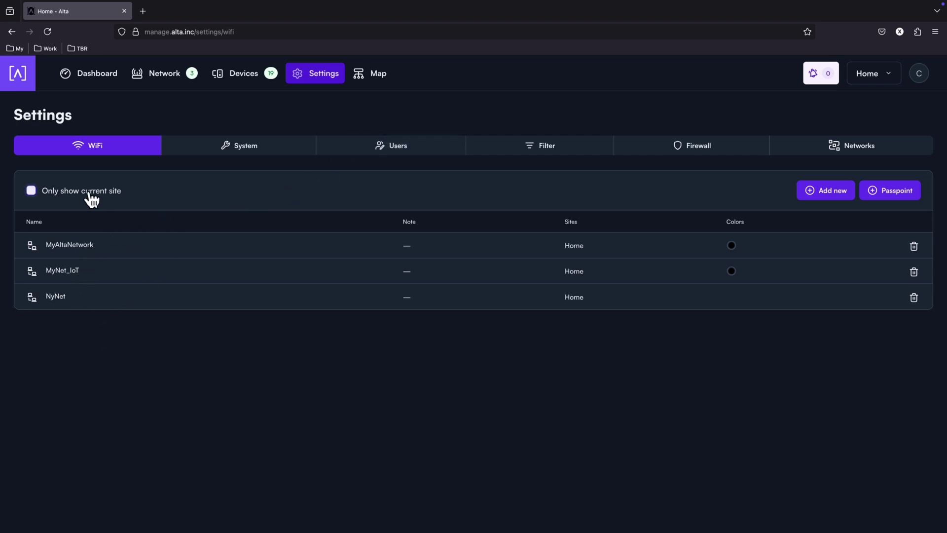
left_click(89, 193)
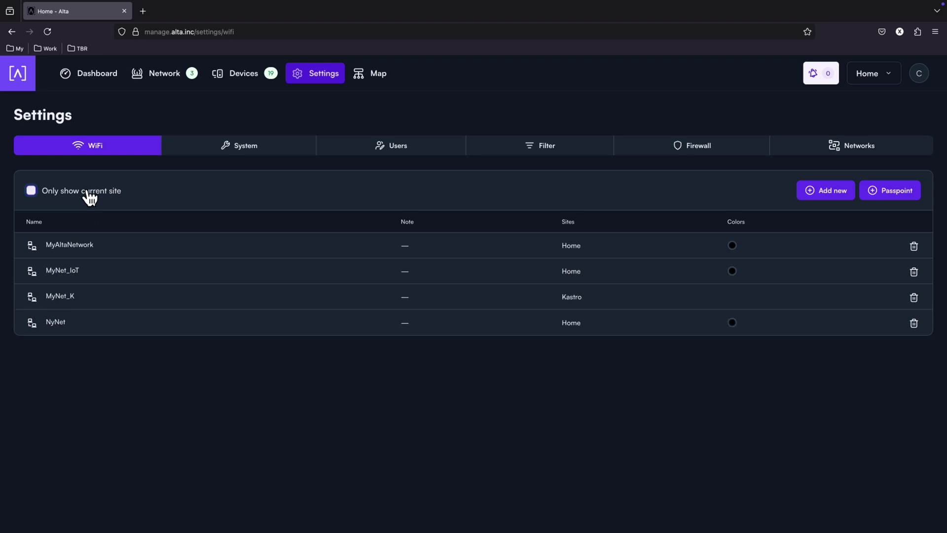
left_click(267, 153)
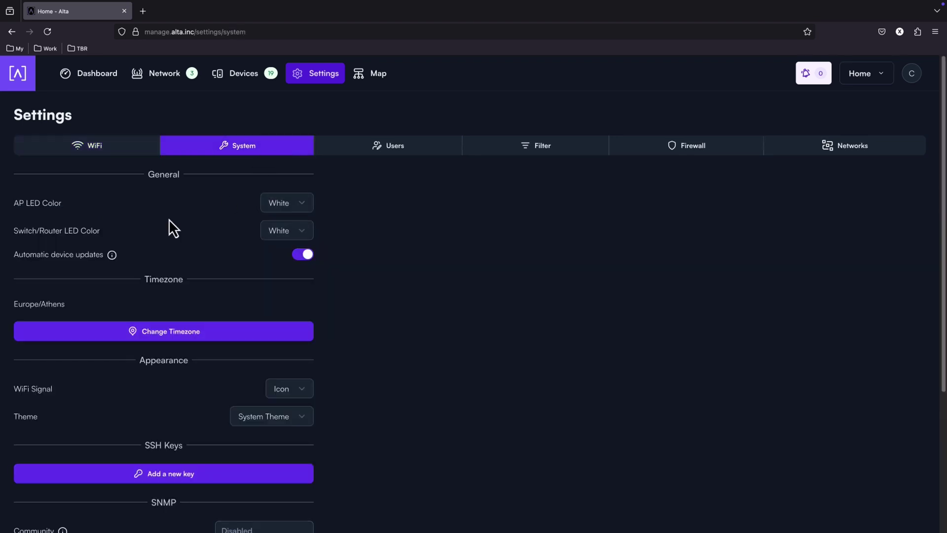
scroll(221, 203, "down", 4)
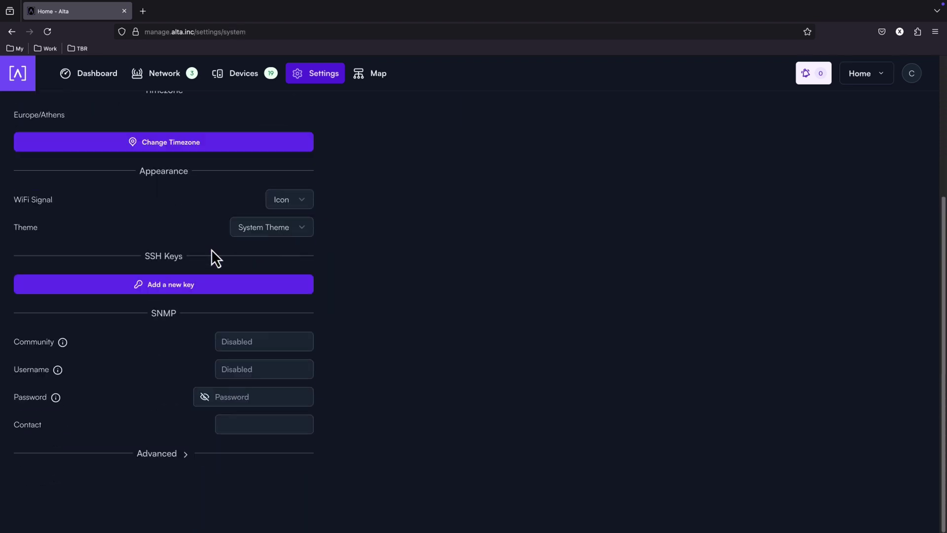
scroll(212, 253, "up", 4)
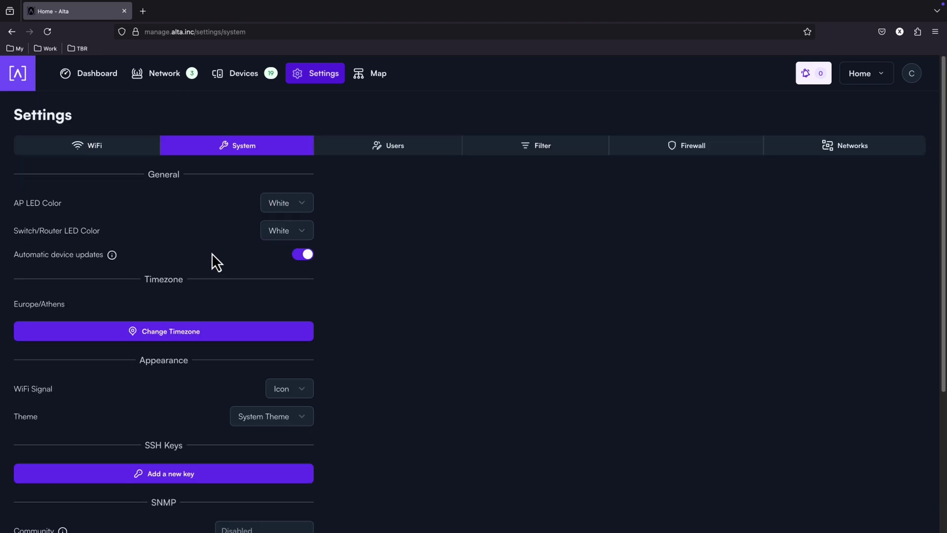
left_click(393, 153)
left_click(533, 150)
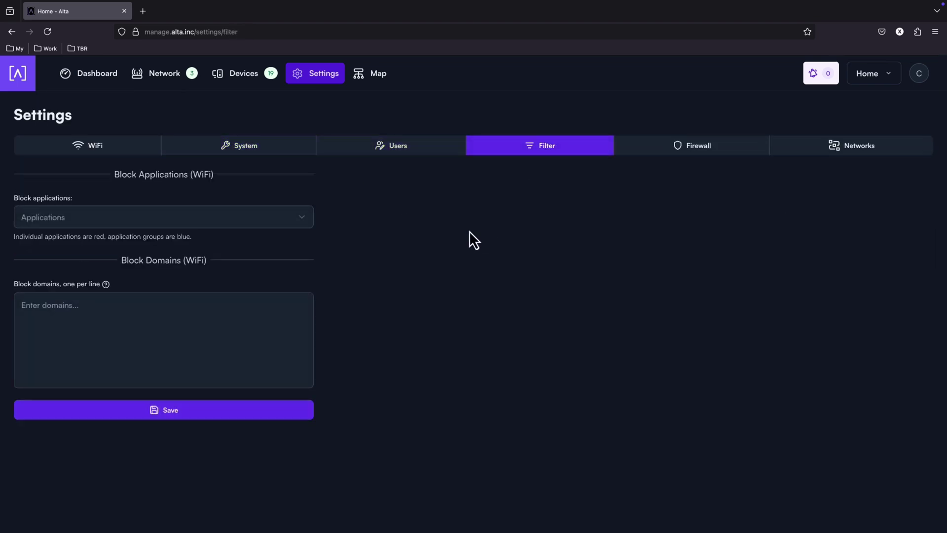
left_click(215, 227)
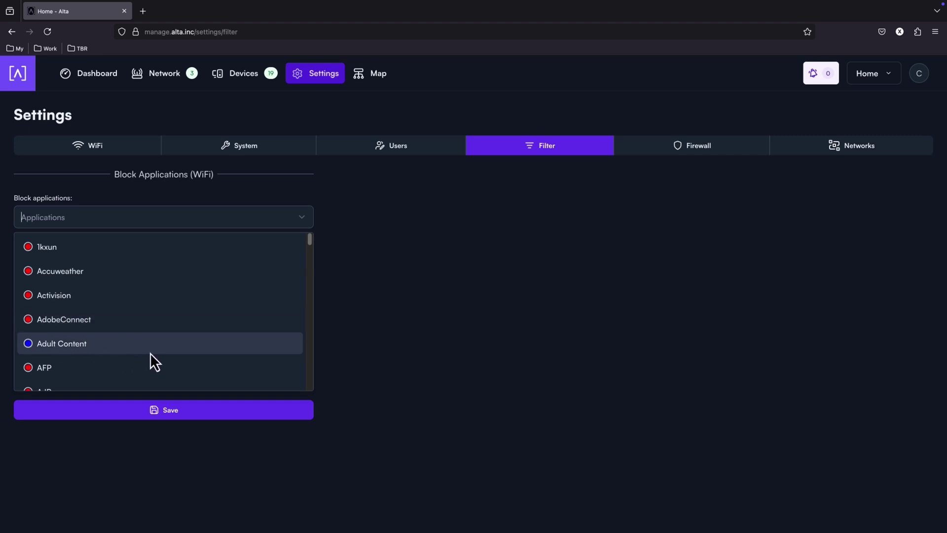
scroll(152, 349, "down", 5)
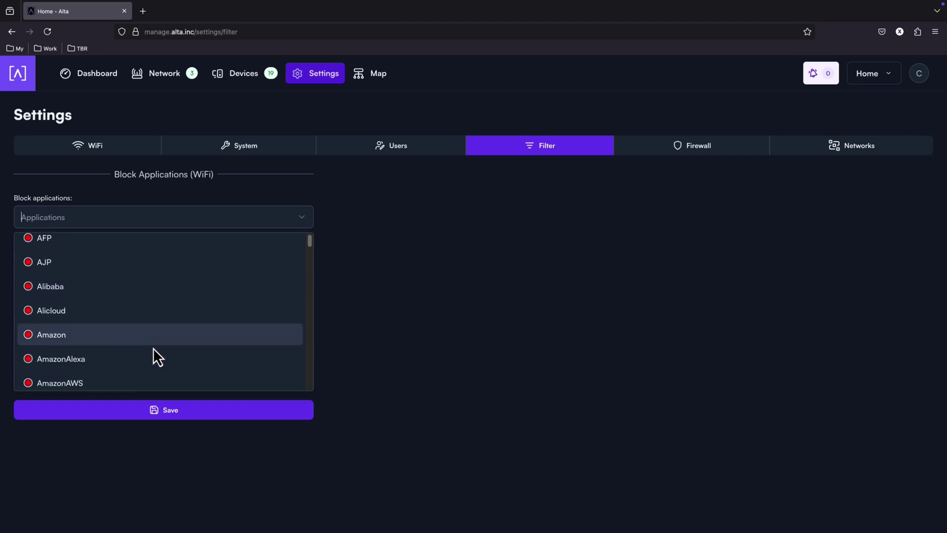
scroll(153, 348, "down", 2)
left_click(508, 152)
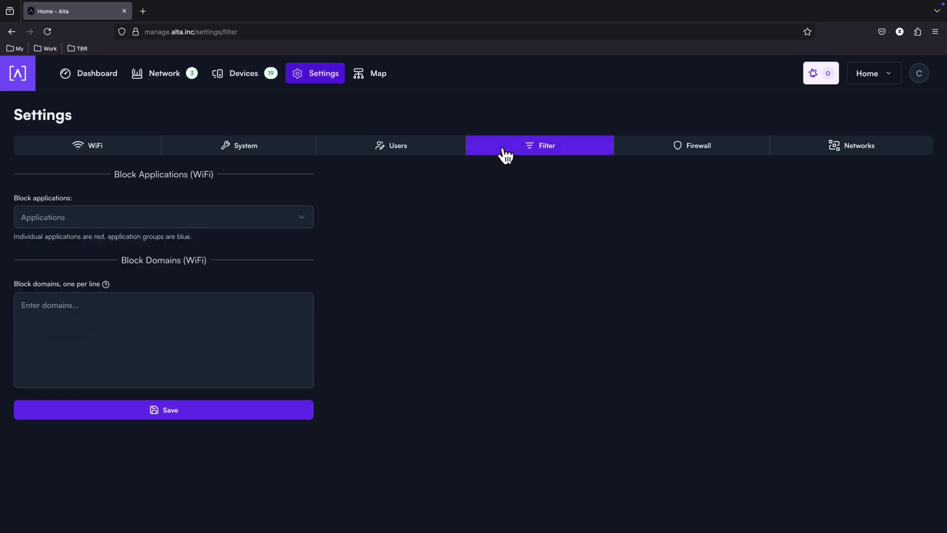
Step: On the Firewall tab, inspect a new filter rule's protocol and zone options, then close it unsaved
left_click(692, 154)
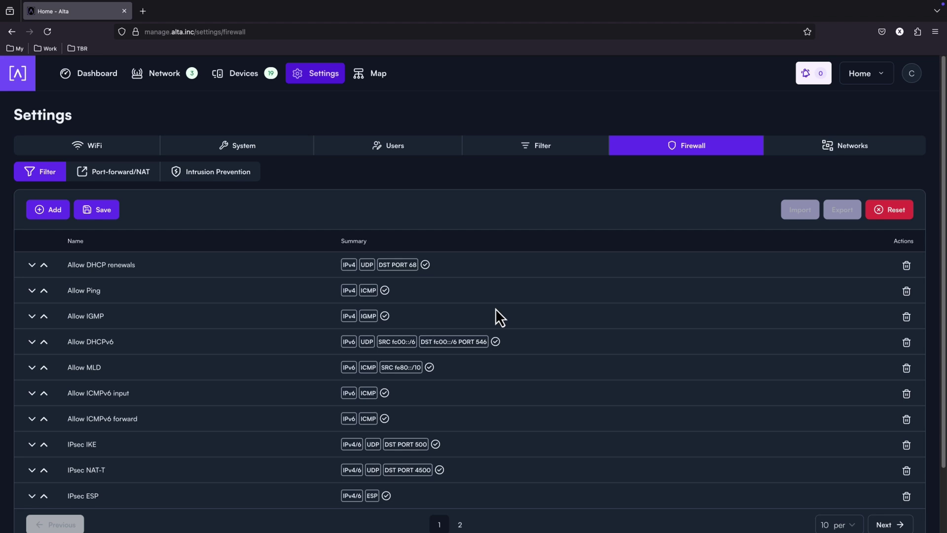
scroll(496, 309, "down", 2)
scroll(232, 286, "up", 2)
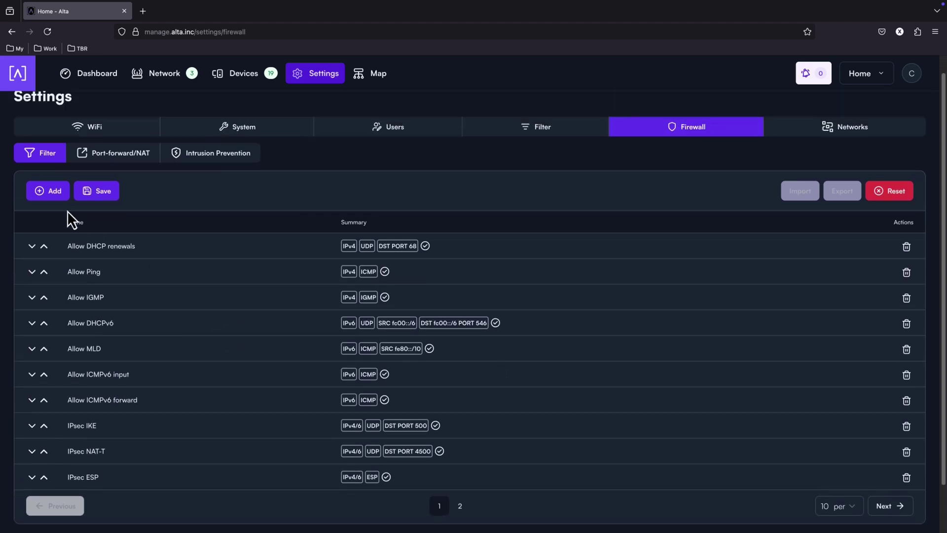
left_click(50, 192)
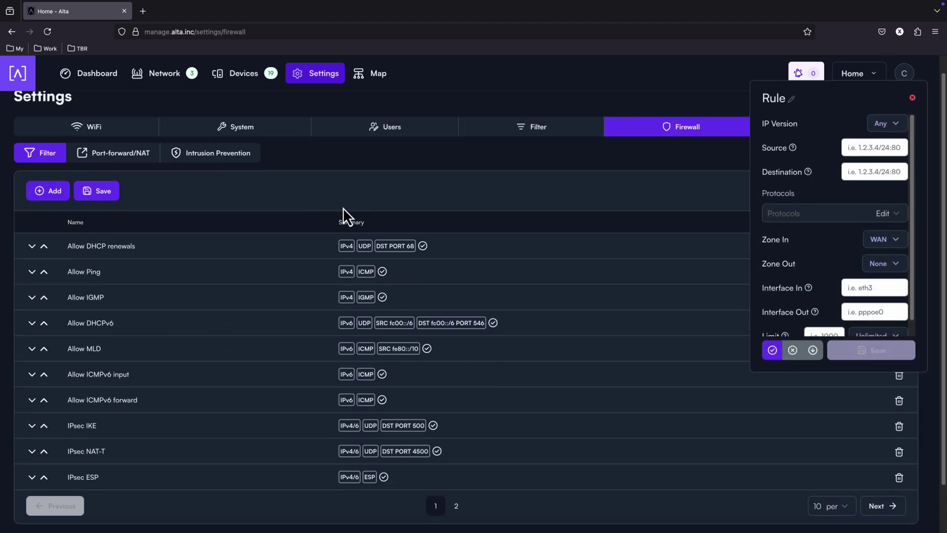
left_click(890, 217)
left_click(890, 217)
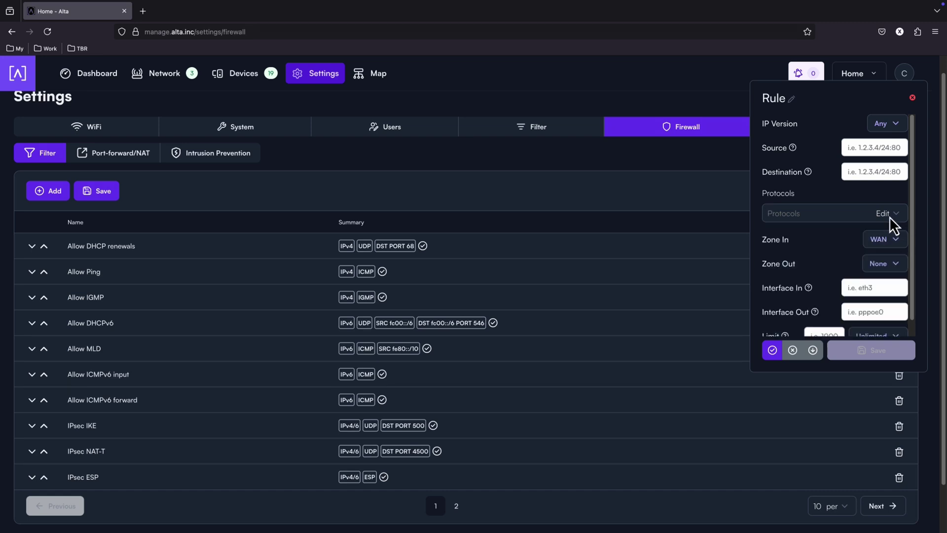
left_click(887, 246)
left_click(890, 249)
left_click(883, 265)
left_click(885, 266)
scroll(862, 263, "down", 1)
scroll(861, 262, "up", 1)
left_click(913, 98)
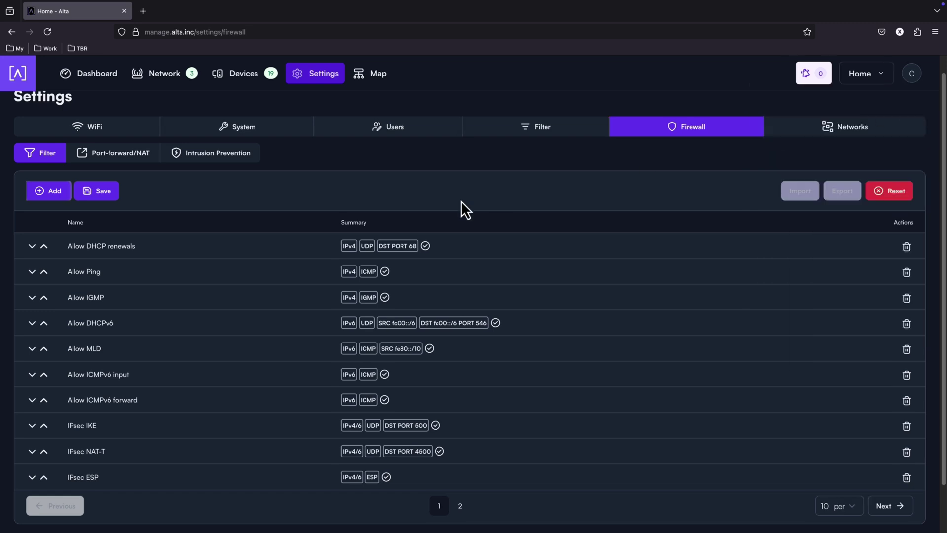
Step: Add a new Port-forward/NAT rule, check its protocol choices, and close the editor
left_click(136, 156)
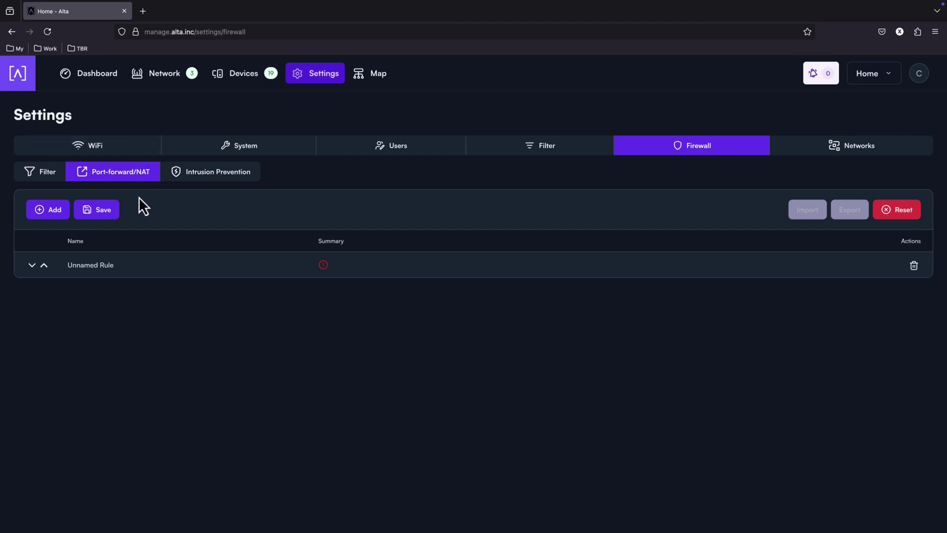
left_click(49, 212)
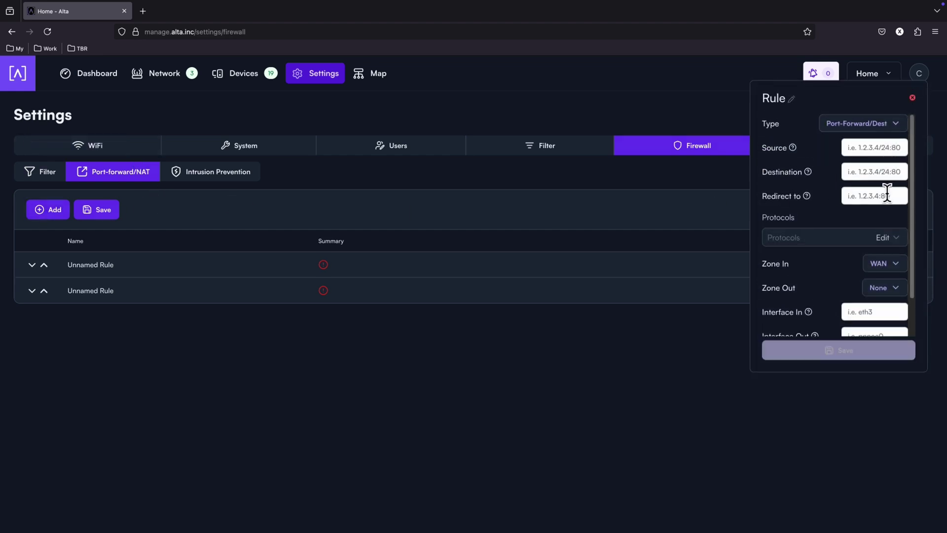
left_click(895, 241)
left_click(895, 241)
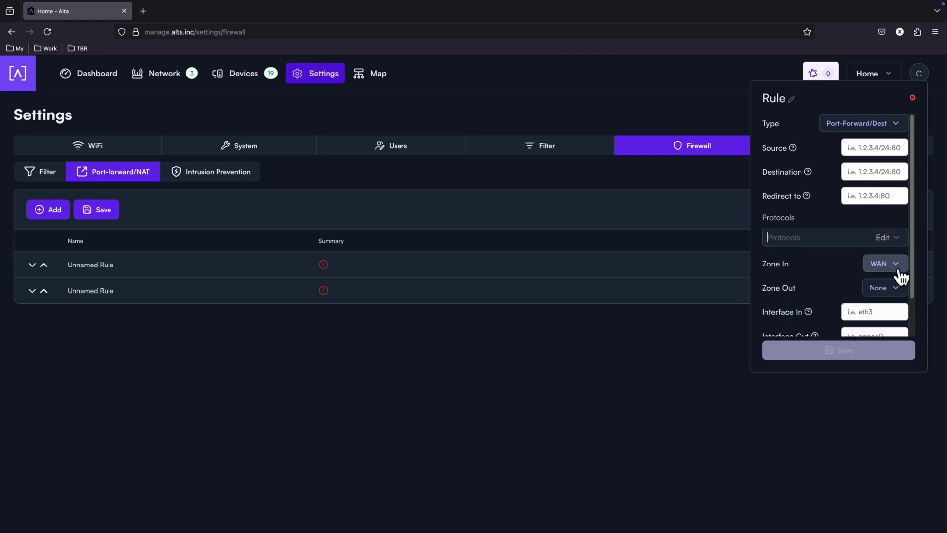
scroll(898, 276, "down", 1)
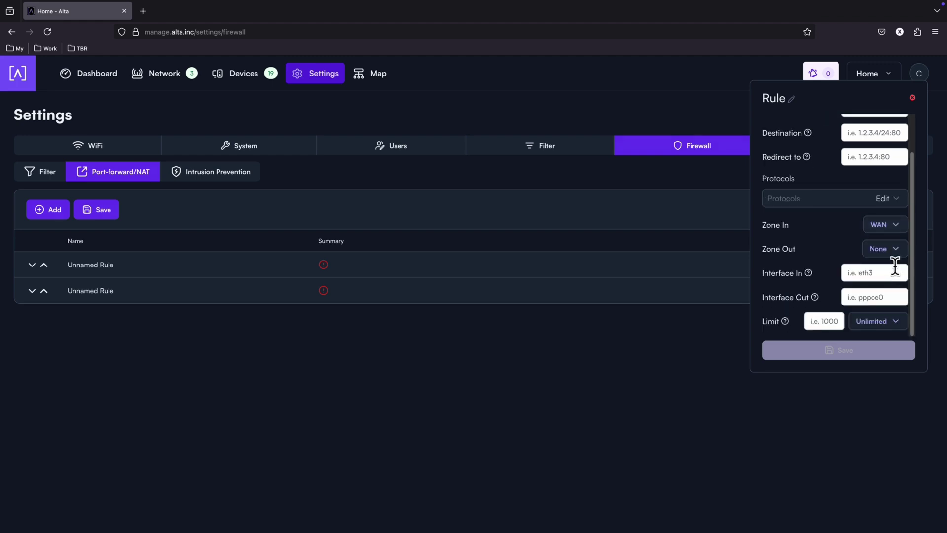
left_click(913, 98)
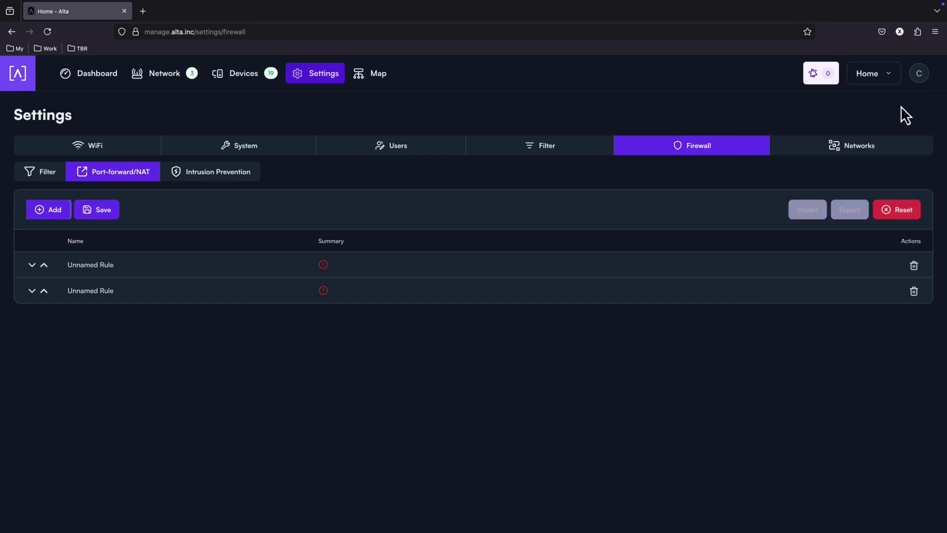
left_click(244, 180)
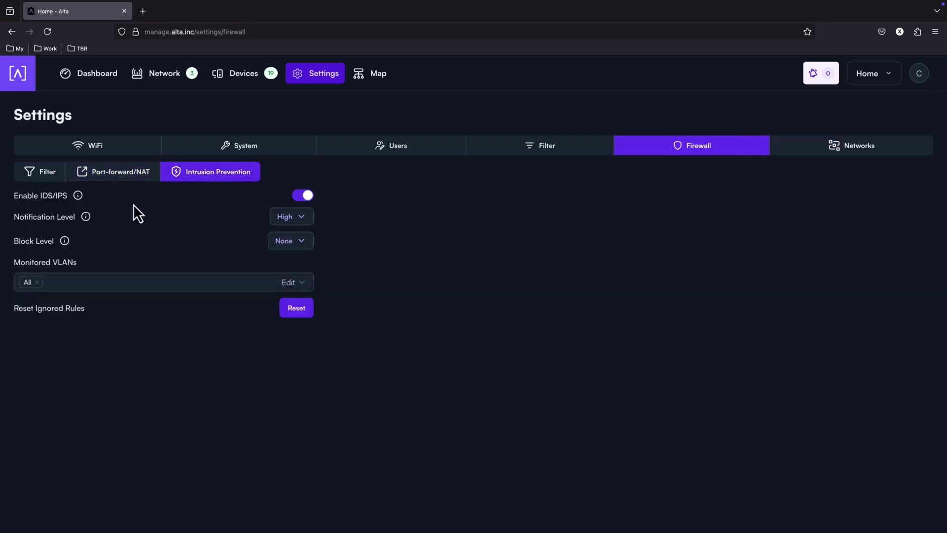
mouse_move(79, 196)
left_click(307, 224)
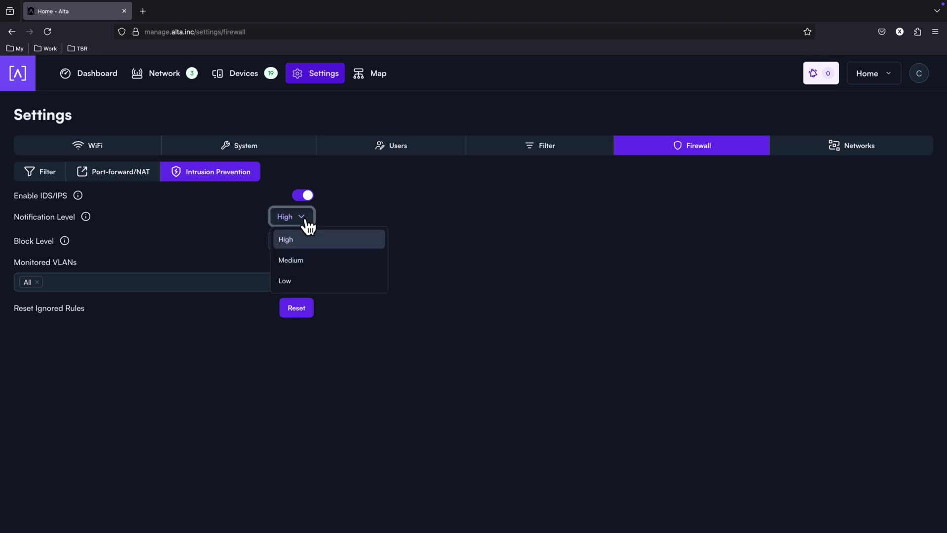
left_click(307, 222)
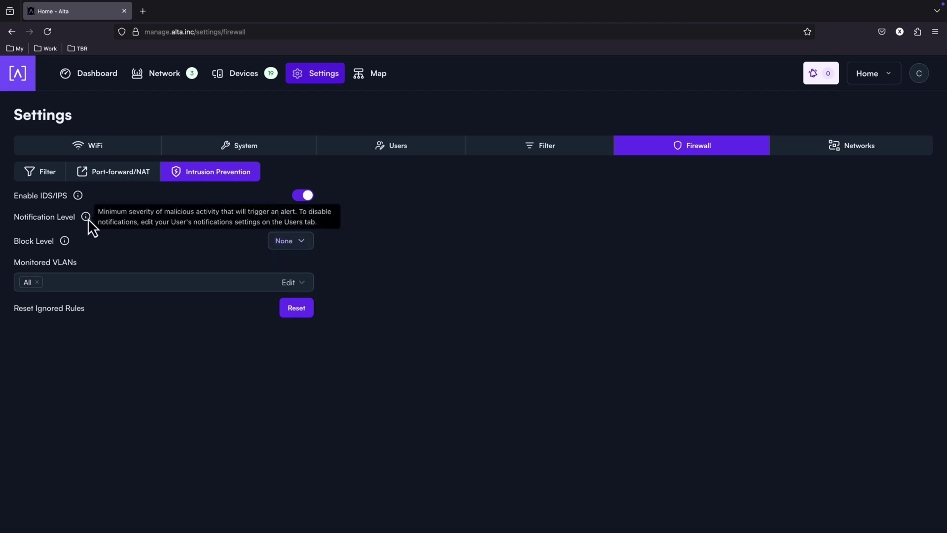
mouse_move(65, 242)
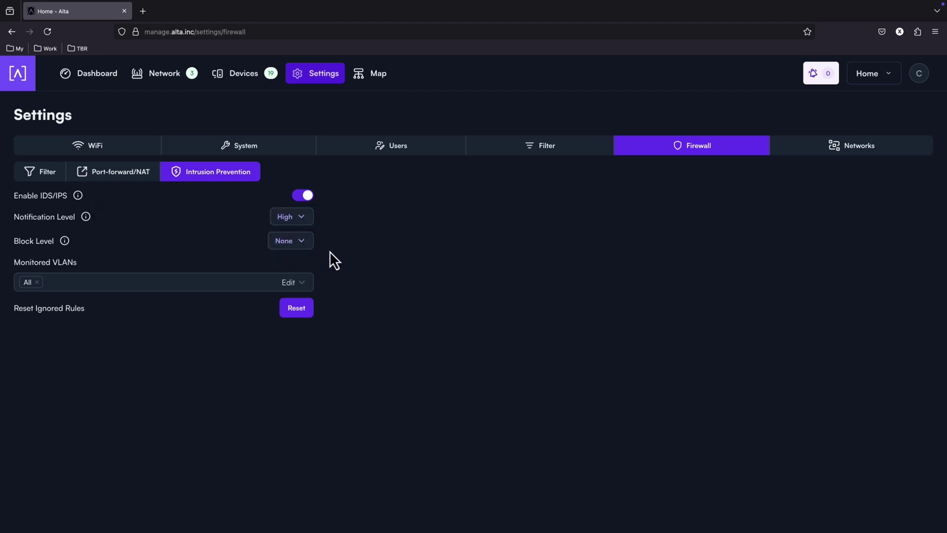
left_click(311, 246)
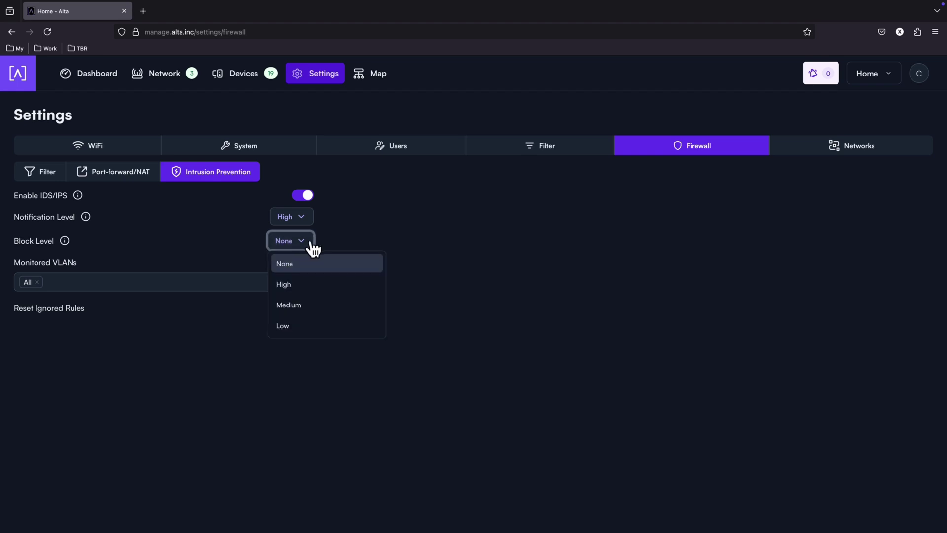
left_click(219, 243)
left_click(289, 280)
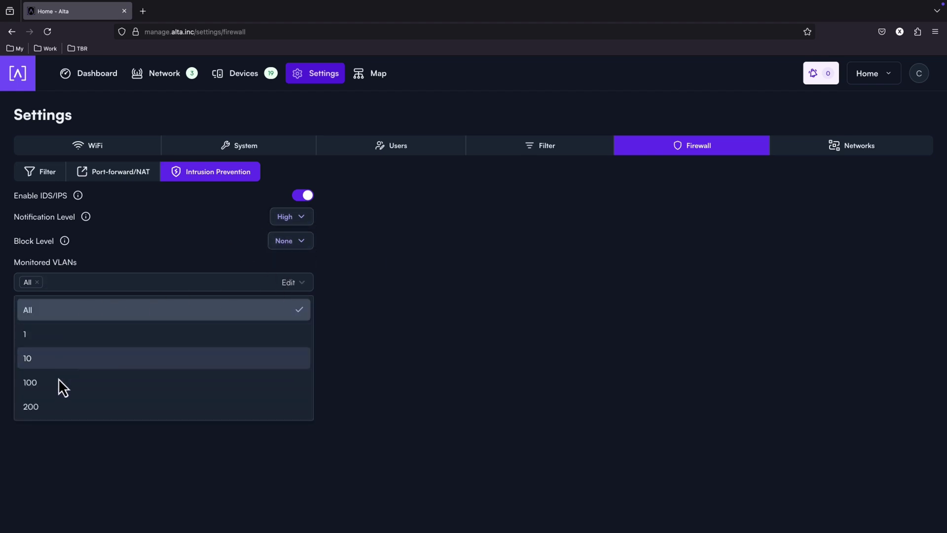
left_click(306, 283)
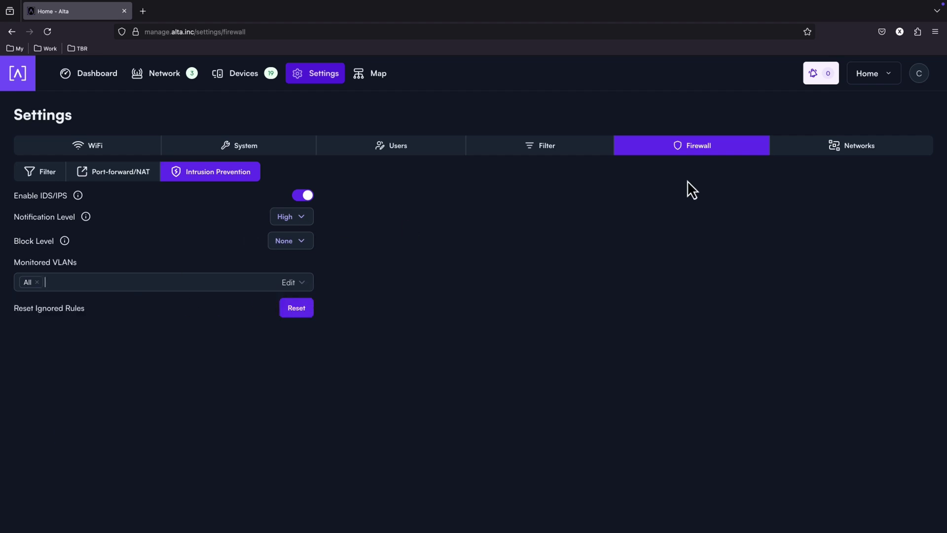
Step: Add VLAN 30 with router IP 192.168.30.1/24 and DNS server 8.8.8.8
left_click(845, 157)
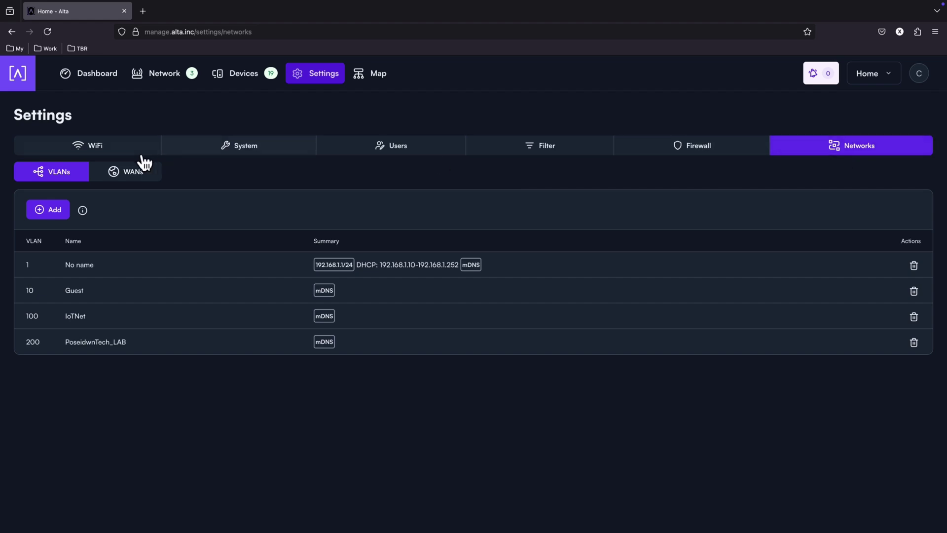
left_click(50, 210)
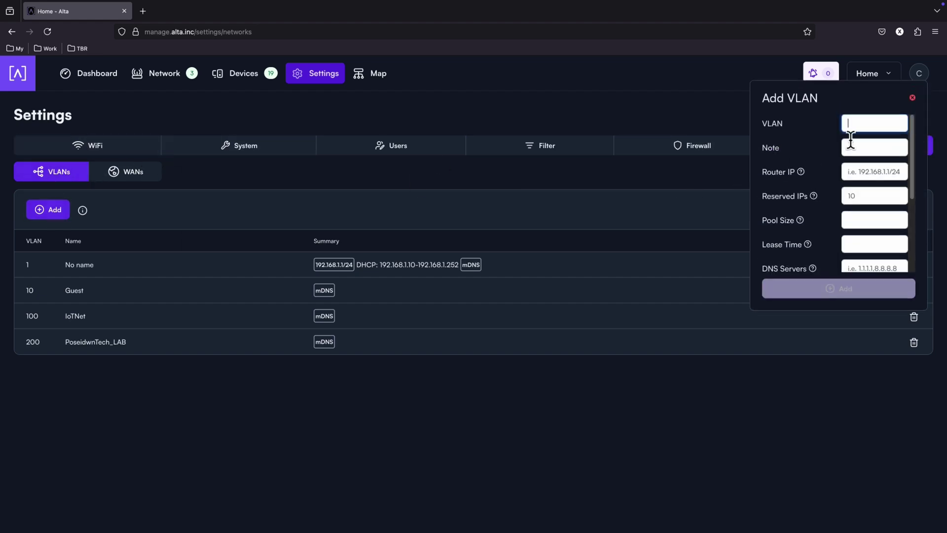
type("30")
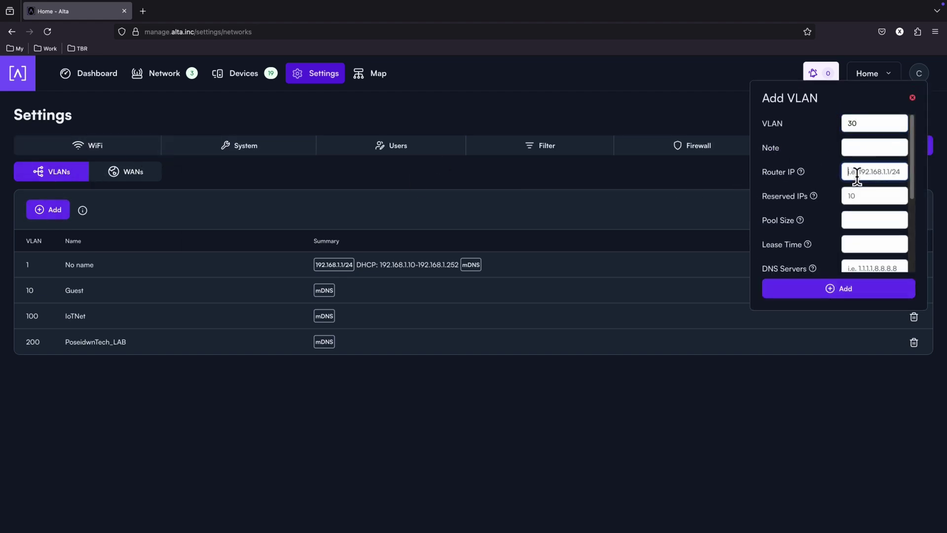
type("192.168.30.1")
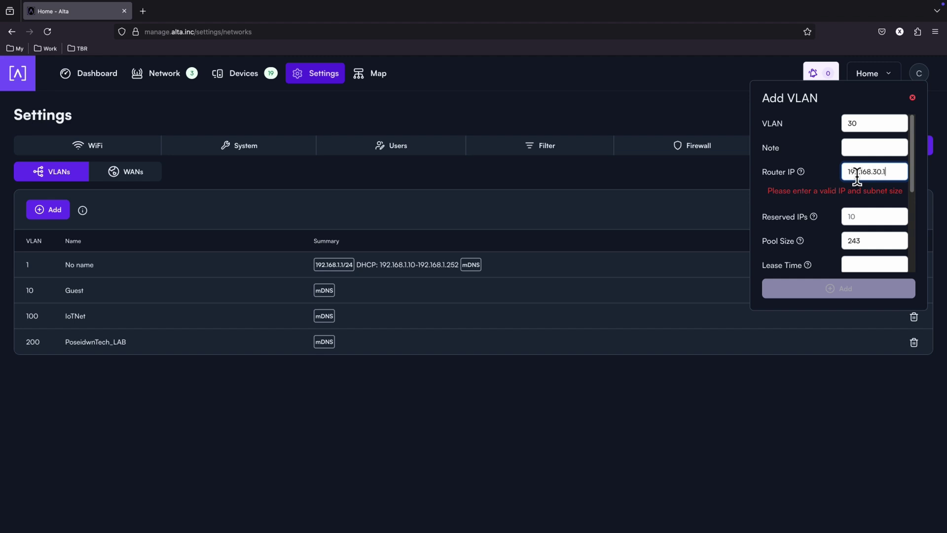
type("/24")
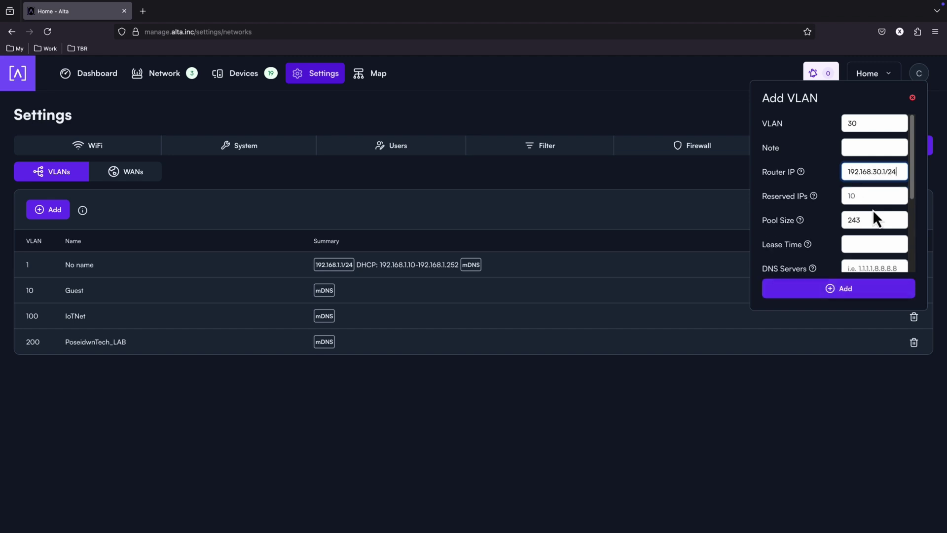
left_click(880, 198)
scroll(881, 210, "down", 3)
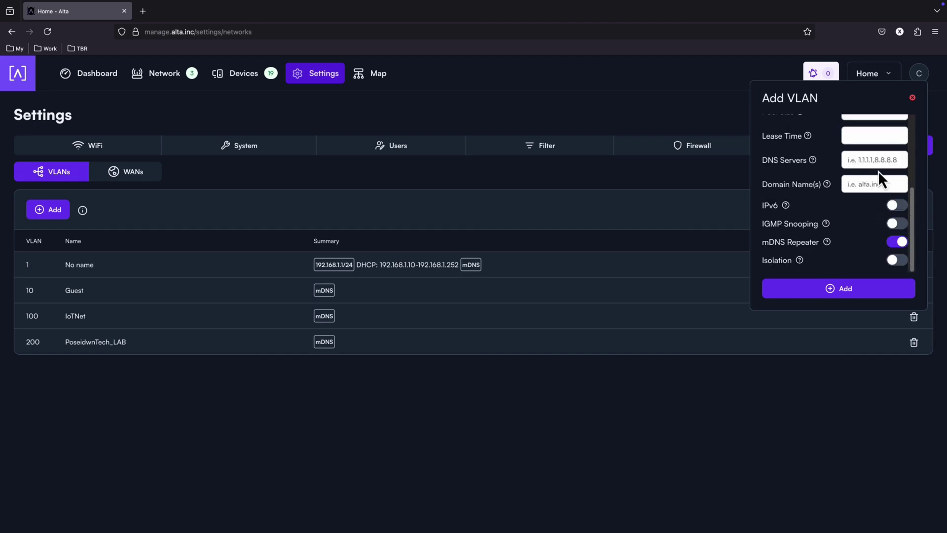
left_click(869, 153)
type("8")
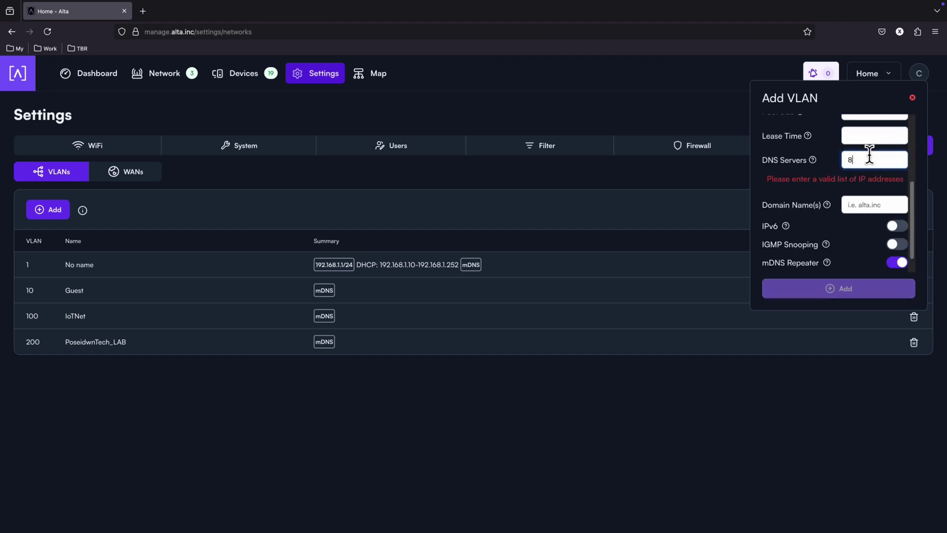
type(".8.8.8")
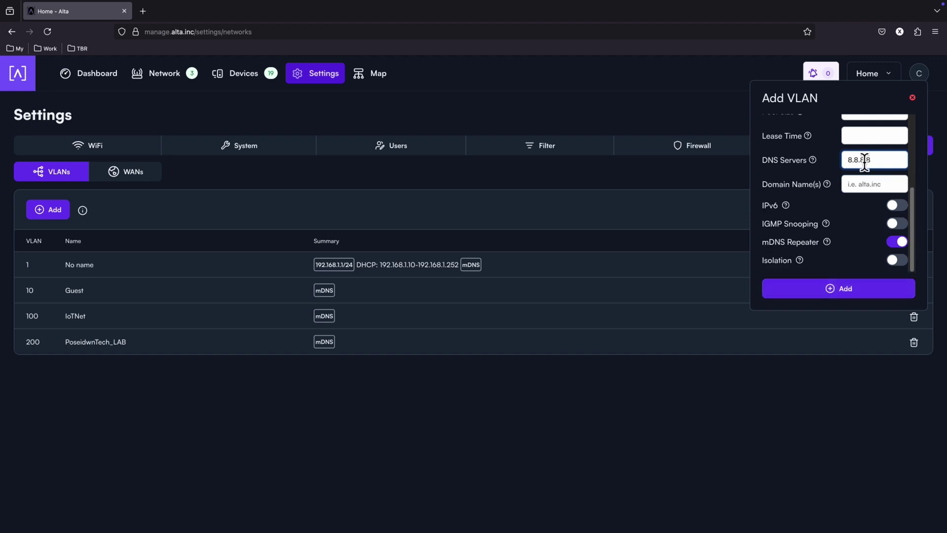
left_click(851, 291)
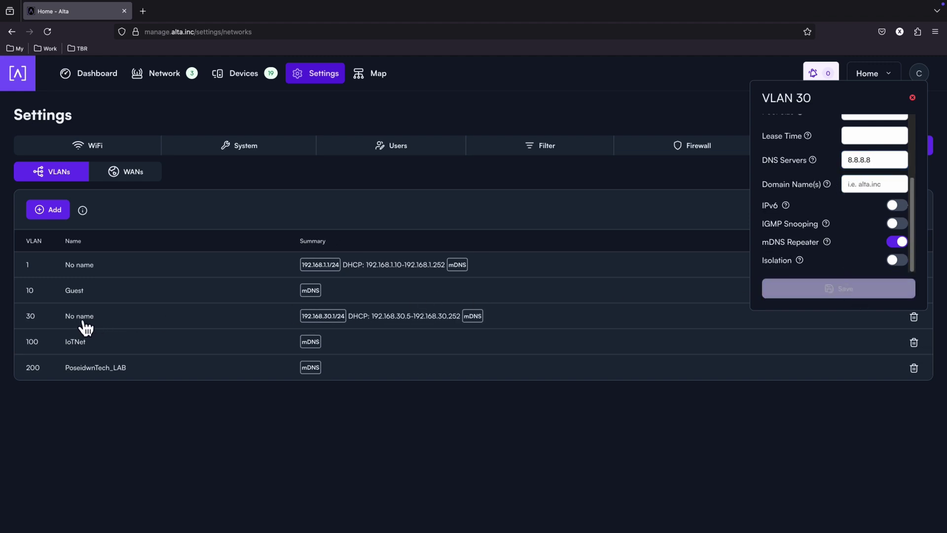
Step: Name VLAN 30 'Cameras', save it, and close its details
scroll(883, 168, "up", 3)
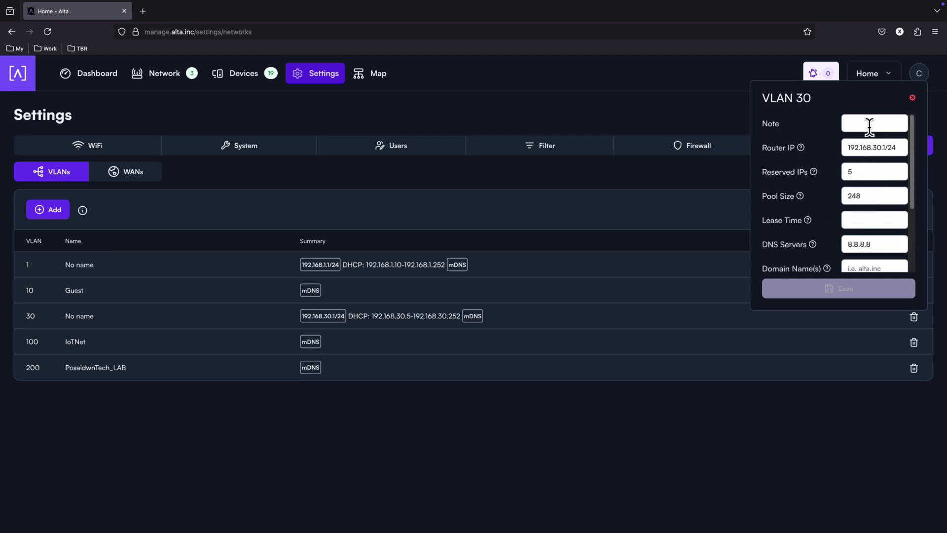
type("Cameras")
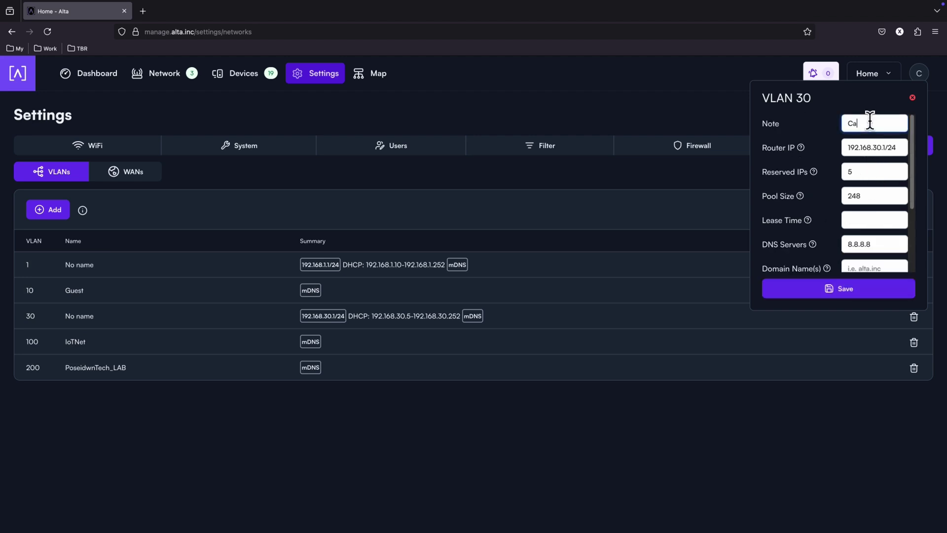
left_click(837, 291)
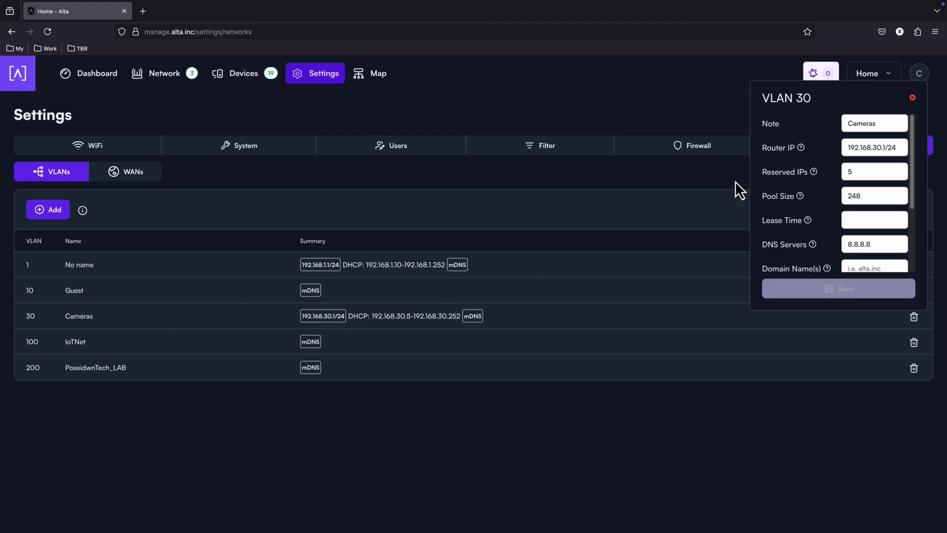
left_click(913, 97)
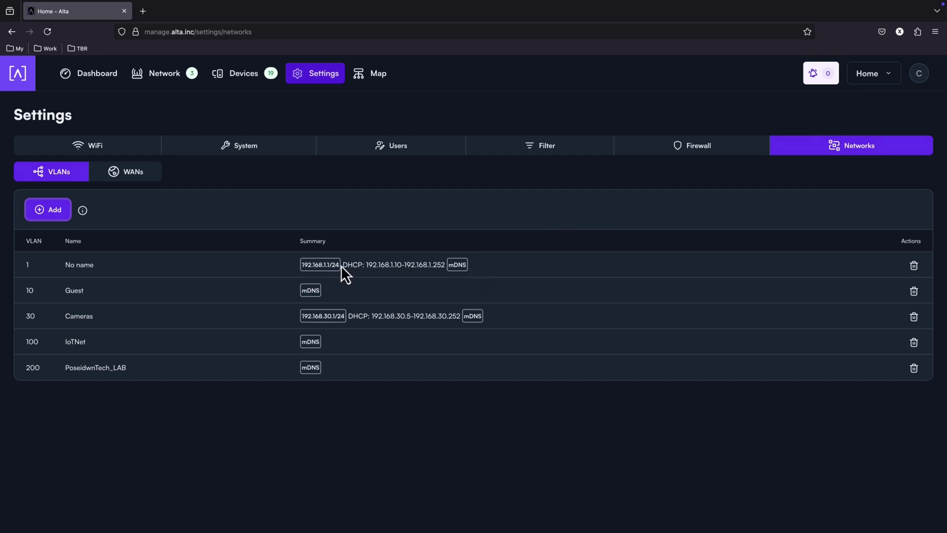
Step: Open the MyNet_K WiFi network for editing
left_click(135, 157)
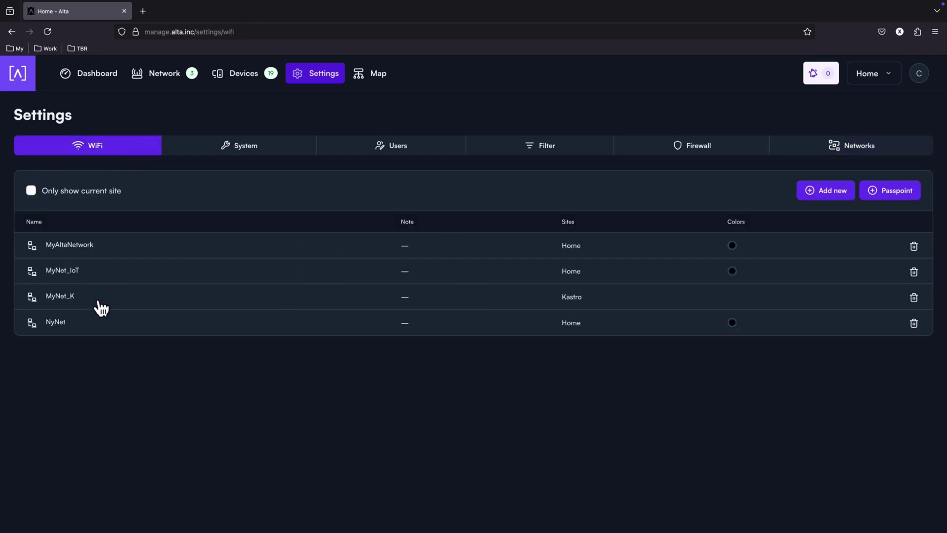
left_click(118, 304)
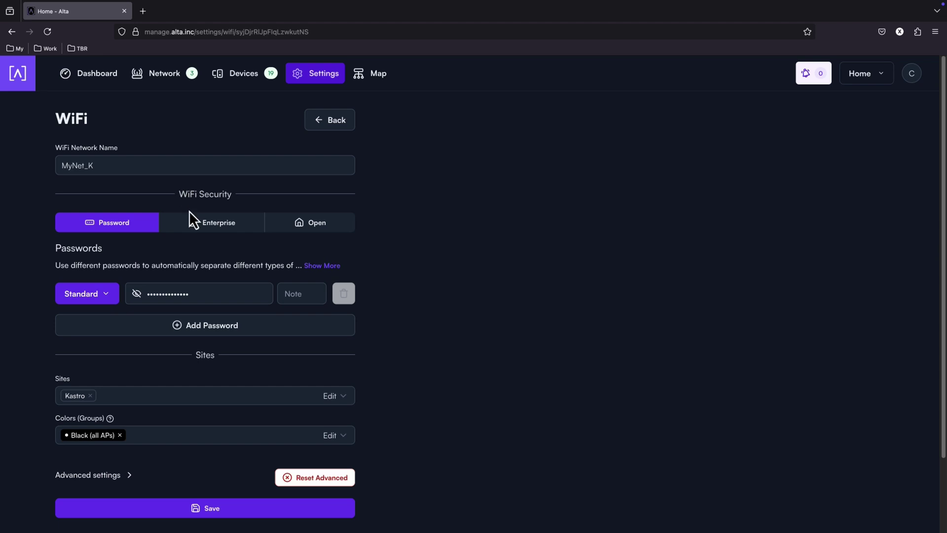
scroll(192, 214, "down", 2)
scroll(193, 211, "down", 1)
Step: Tag MyNet_K's Standard password with VLAN 30 and return to the settings pages
left_click(104, 213)
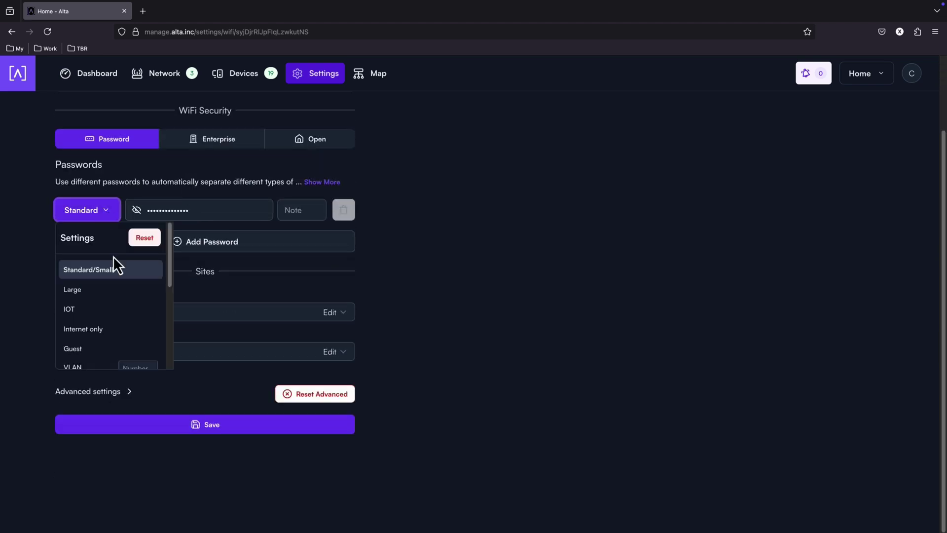
scroll(127, 301, "down", 1)
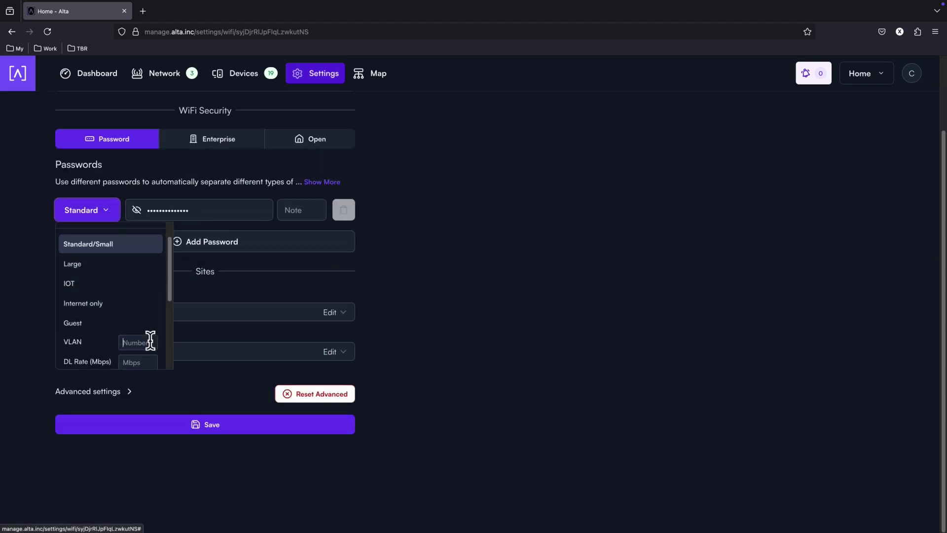
type("30")
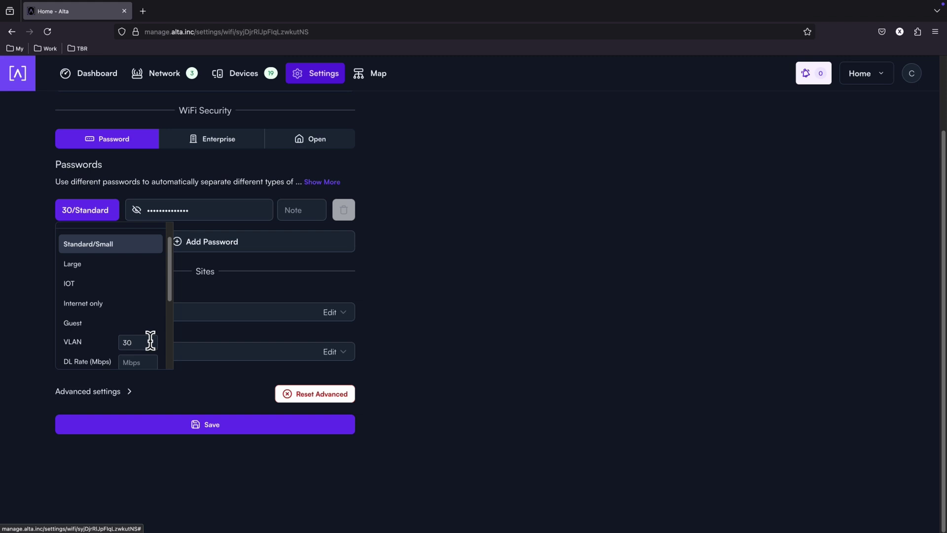
scroll(148, 309, "down", 1)
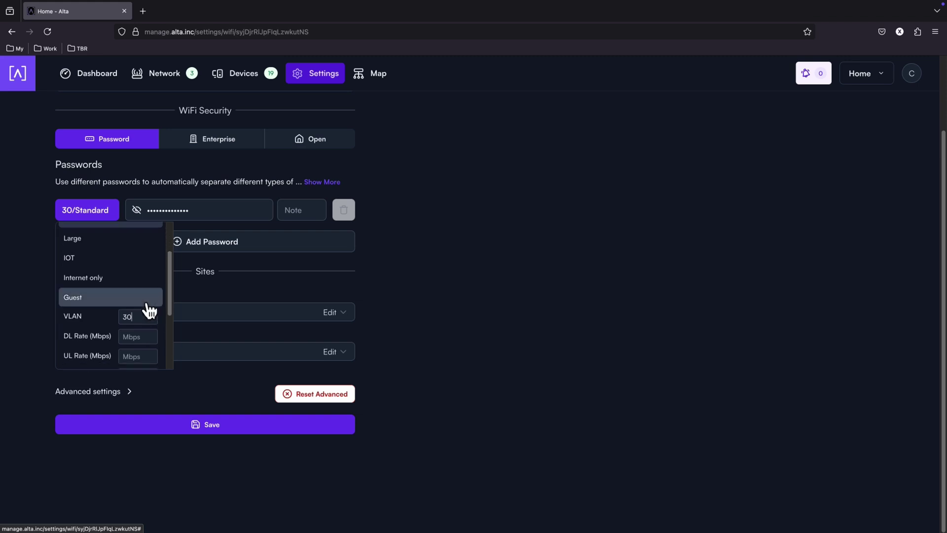
scroll(148, 309, "down", 2)
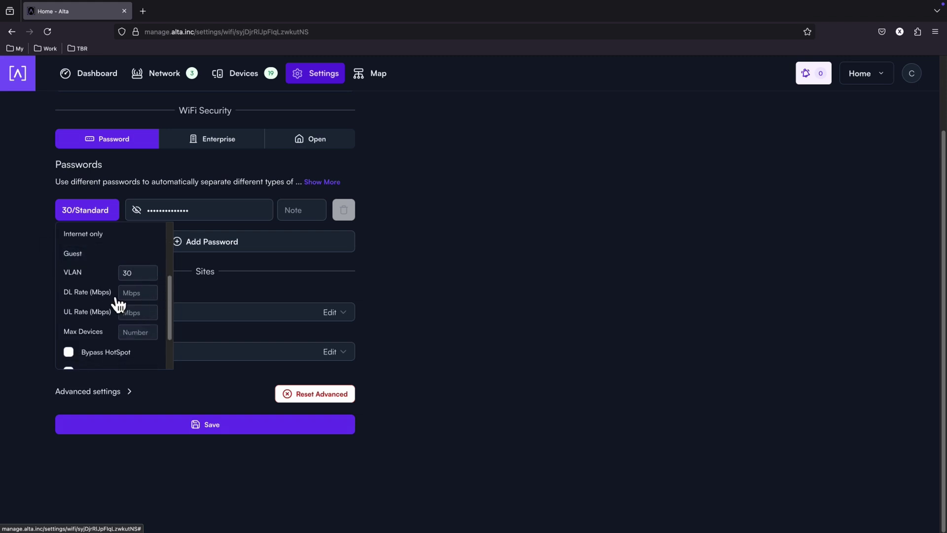
left_click(434, 310)
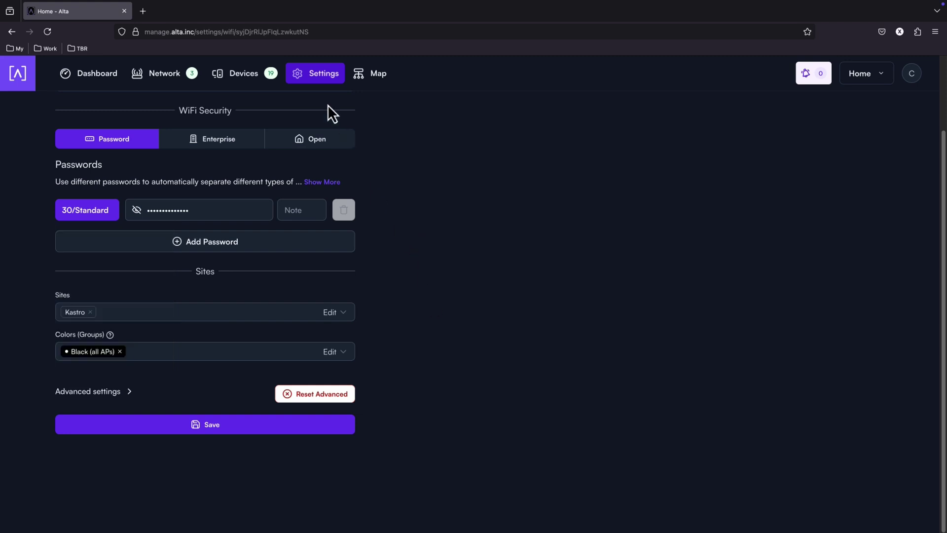
left_click(325, 77)
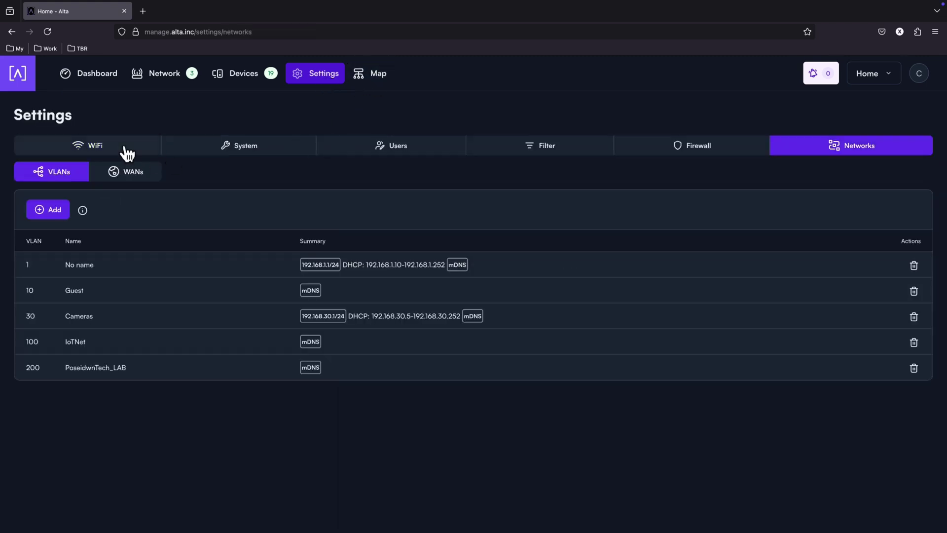
Step: Allow VLAN 30 (Cameras) on Route10's LAN3 port, save, and close the device panels
left_click(153, 78)
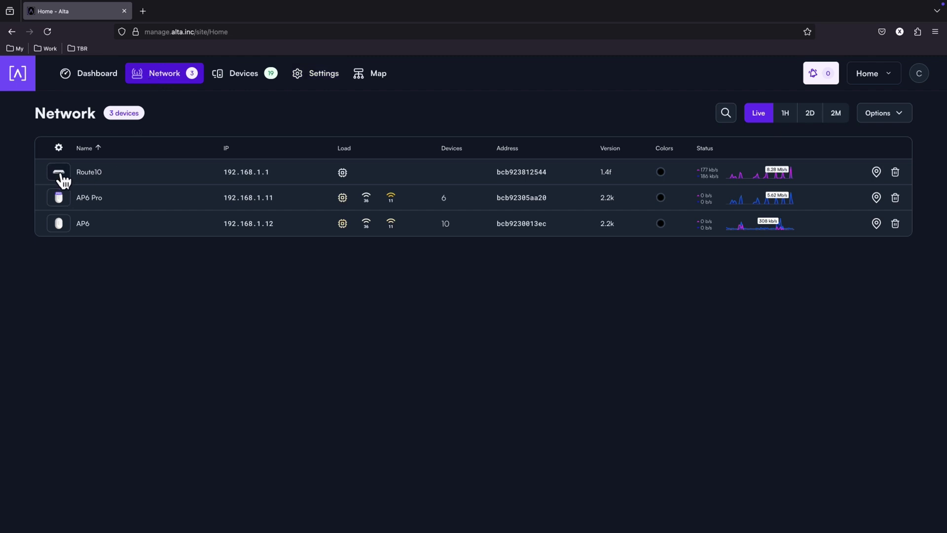
left_click(61, 174)
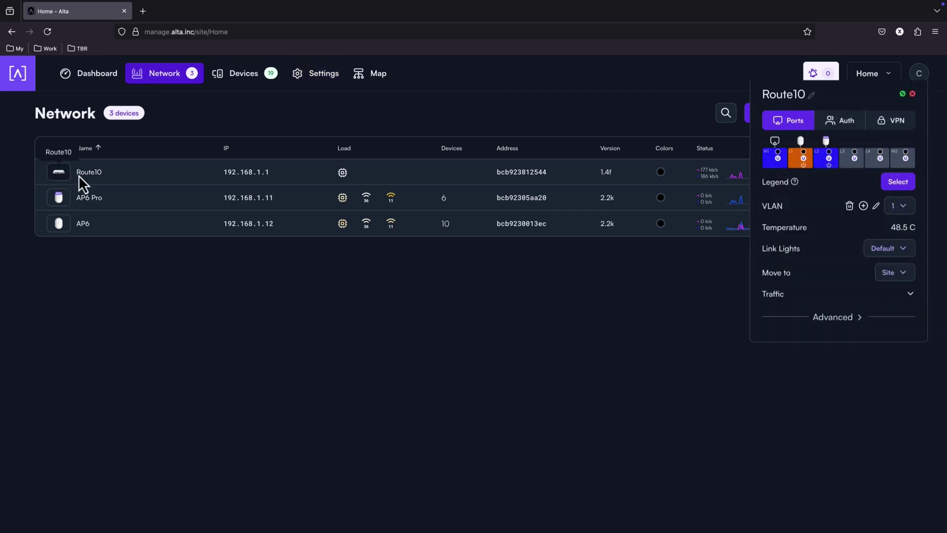
left_click(854, 166)
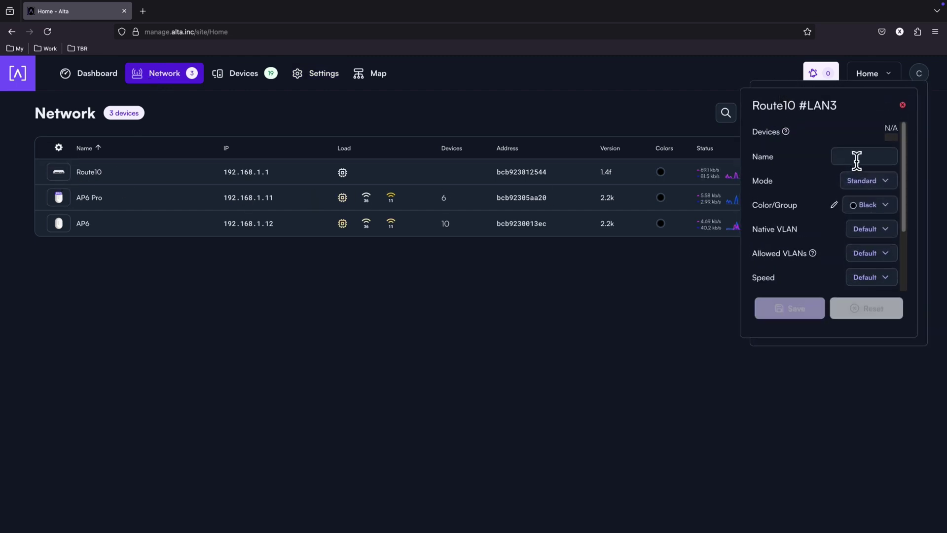
left_click(871, 237)
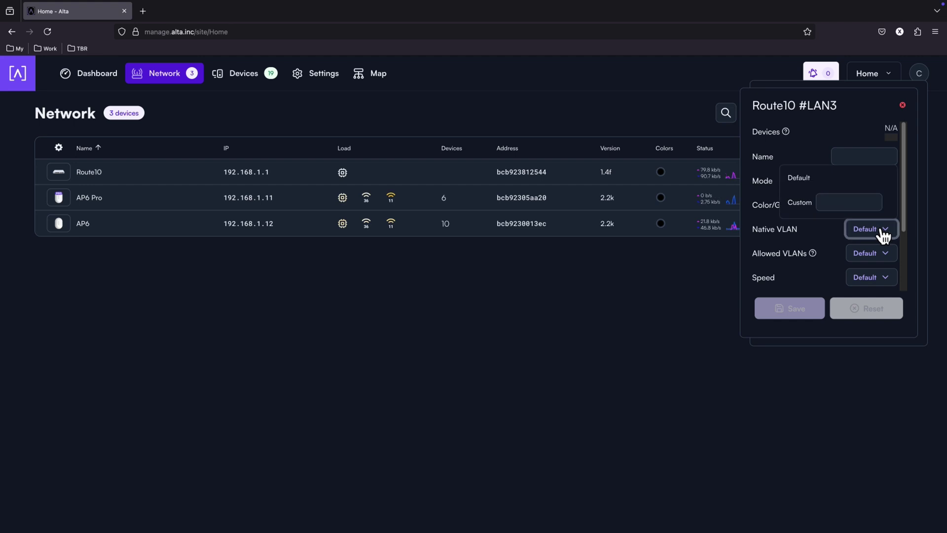
left_click(872, 237)
left_click(872, 253)
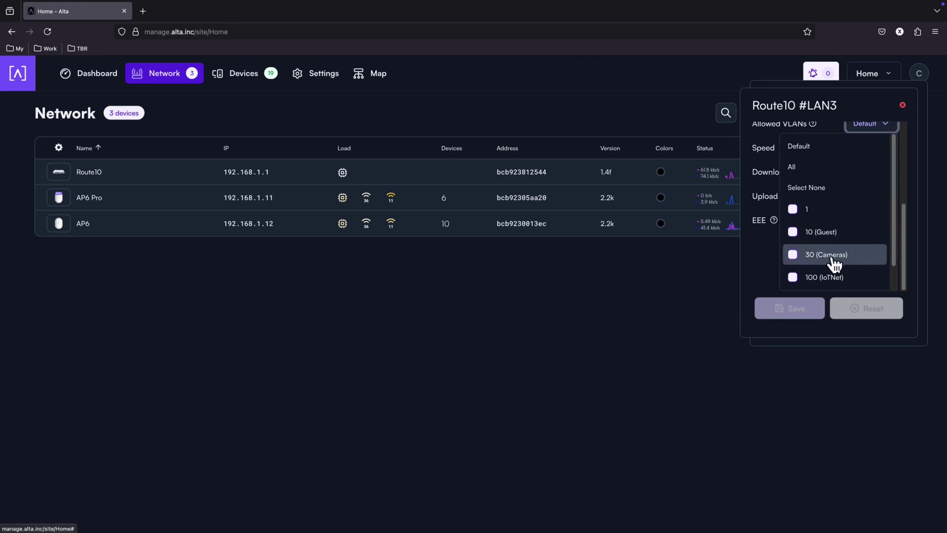
left_click(791, 255)
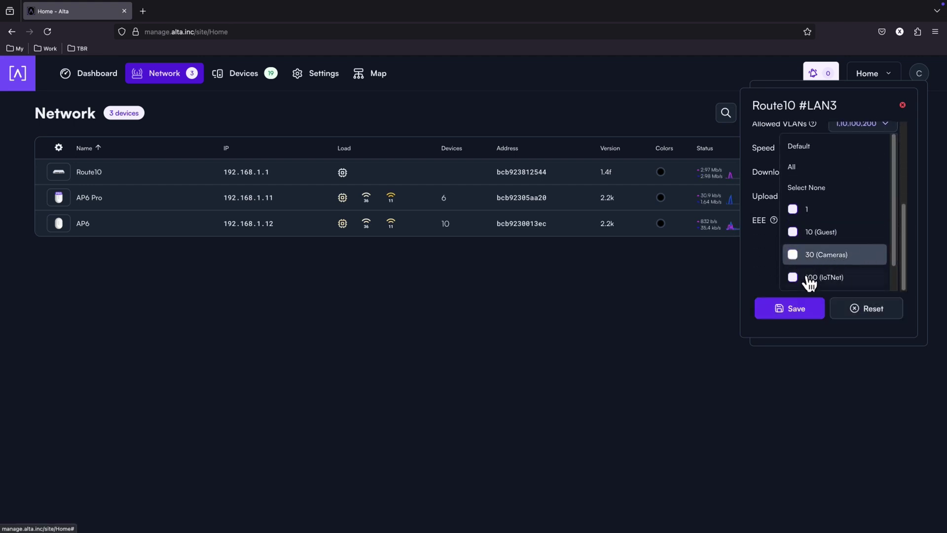
left_click(795, 311)
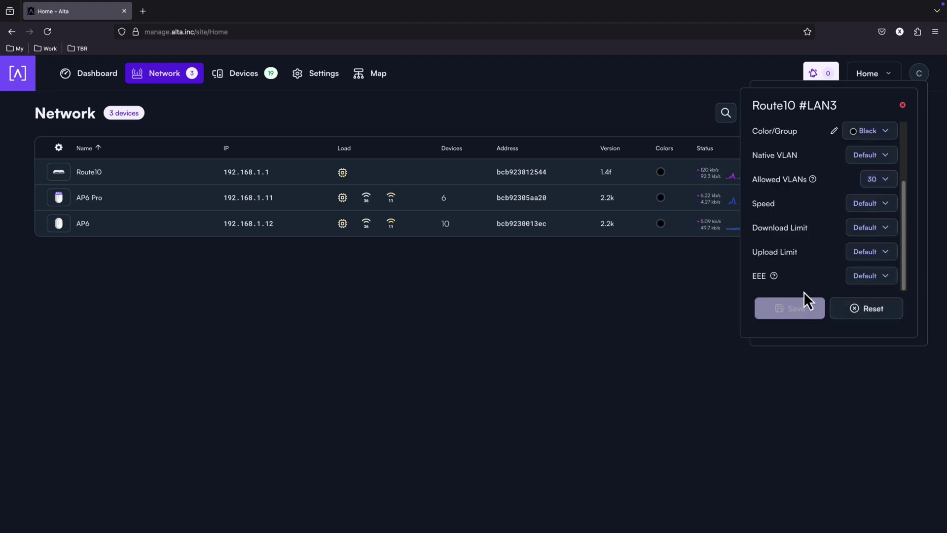
left_click(903, 105)
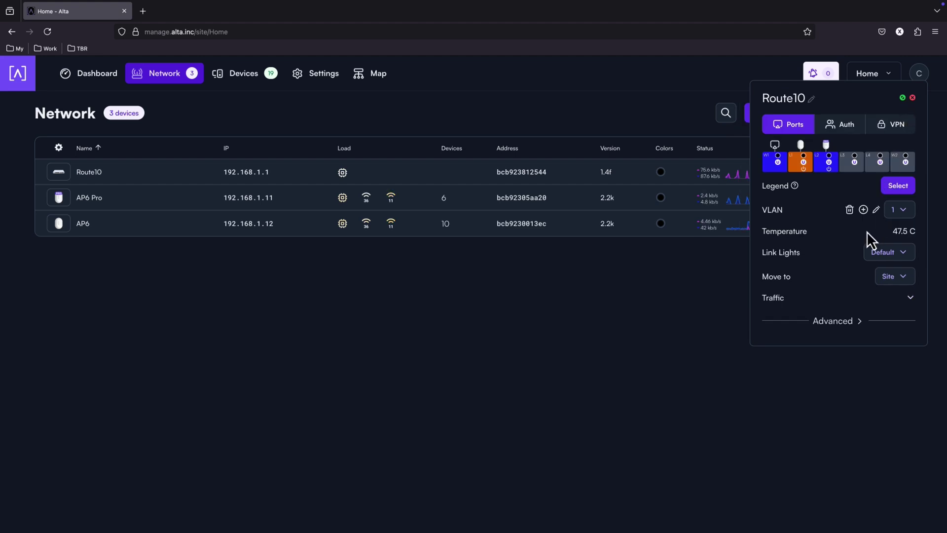
left_click(912, 98)
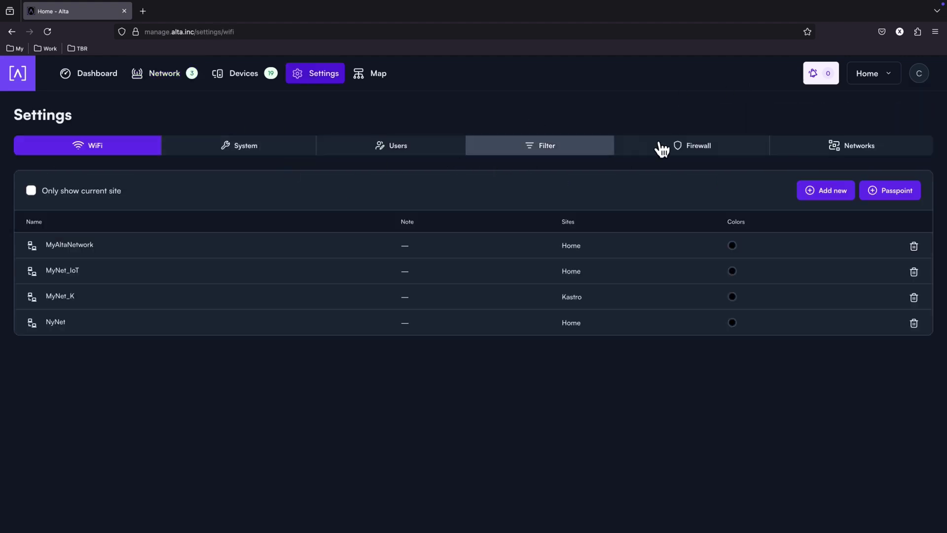
Step: Inspect the Cameras VLAN 30 DHCP range 192.168.30.5–192.168.30.252 in the VLAN list, then go to the Map page
left_click(812, 148)
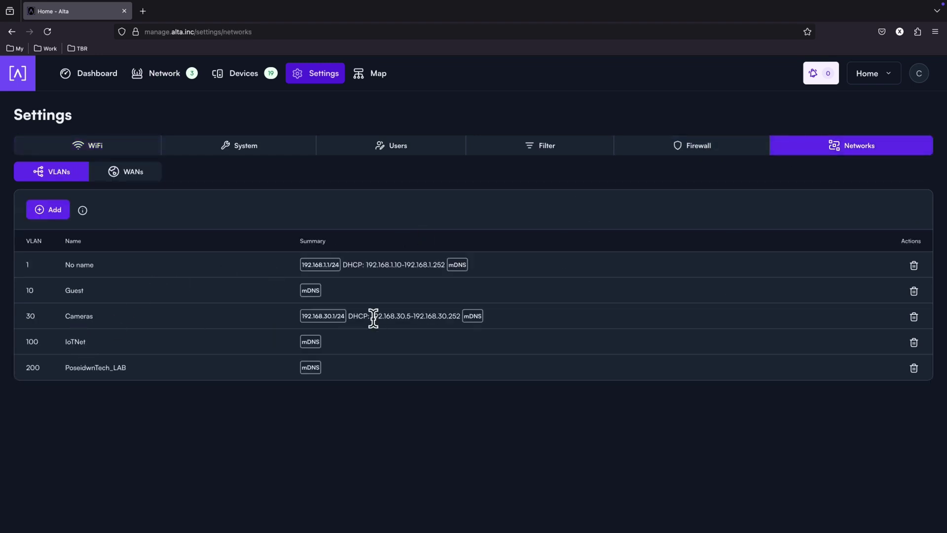
left_click_drag(374, 316, 459, 314)
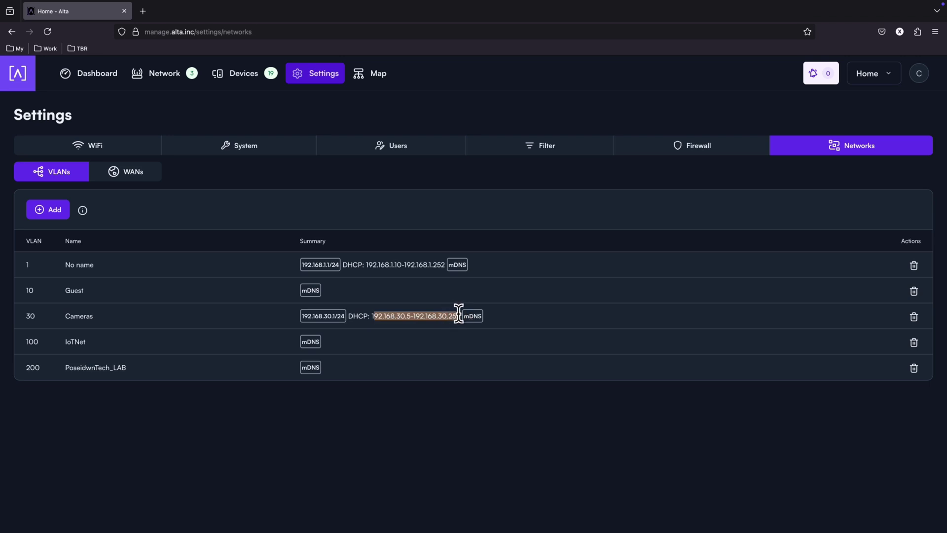
left_click(425, 238)
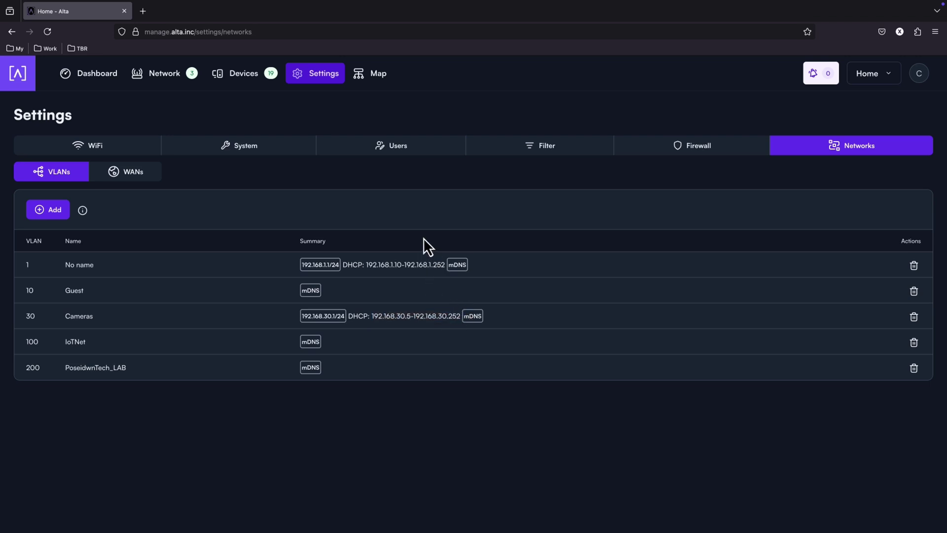
left_click(382, 79)
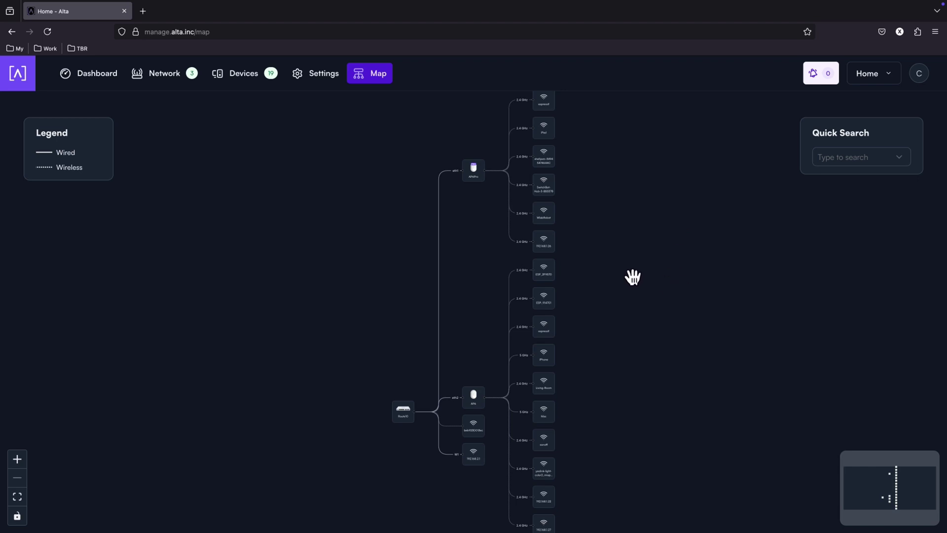
Step: Zoom into the map, pan through AP6 Pro's and AP6's wireless clients, then return to AP6 Pro's branch
scroll(546, 242, "up", 5)
scroll(637, 318, "up", 5)
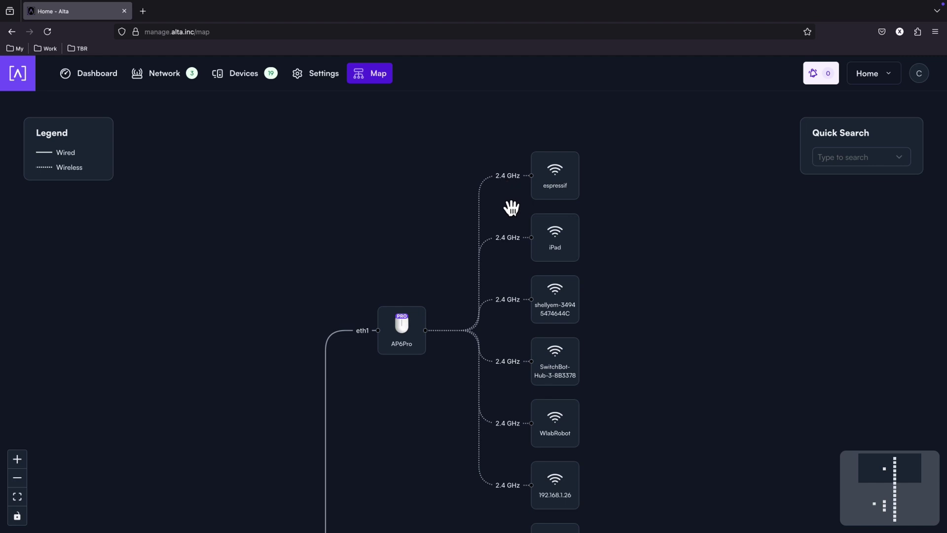
left_click_drag(518, 355, 511, 203)
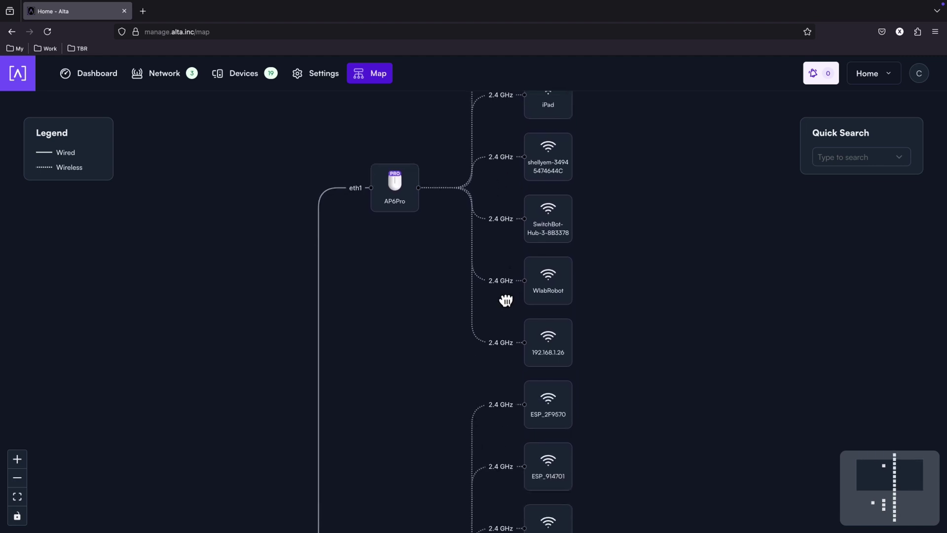
left_click_drag(505, 301, 505, 174)
left_click_drag(506, 271, 500, 164)
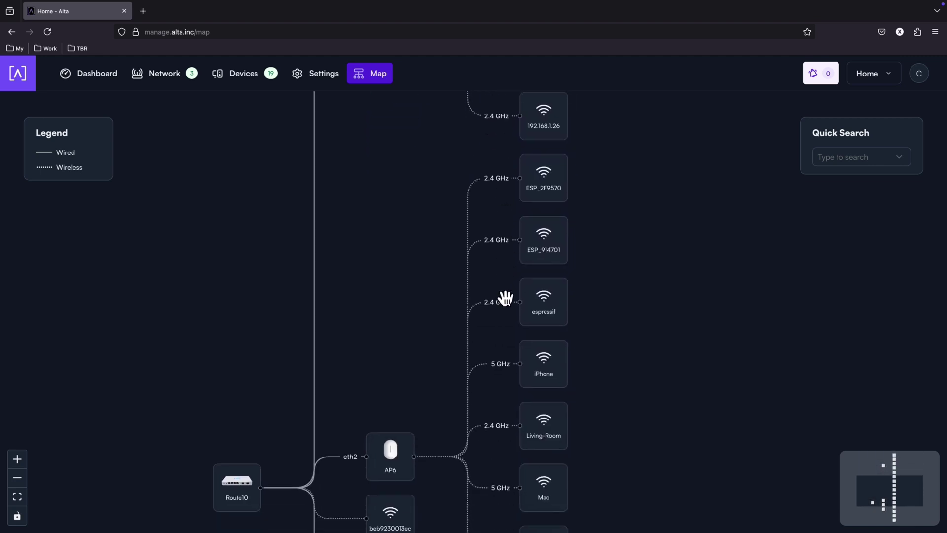
left_click_drag(503, 344, 513, 216)
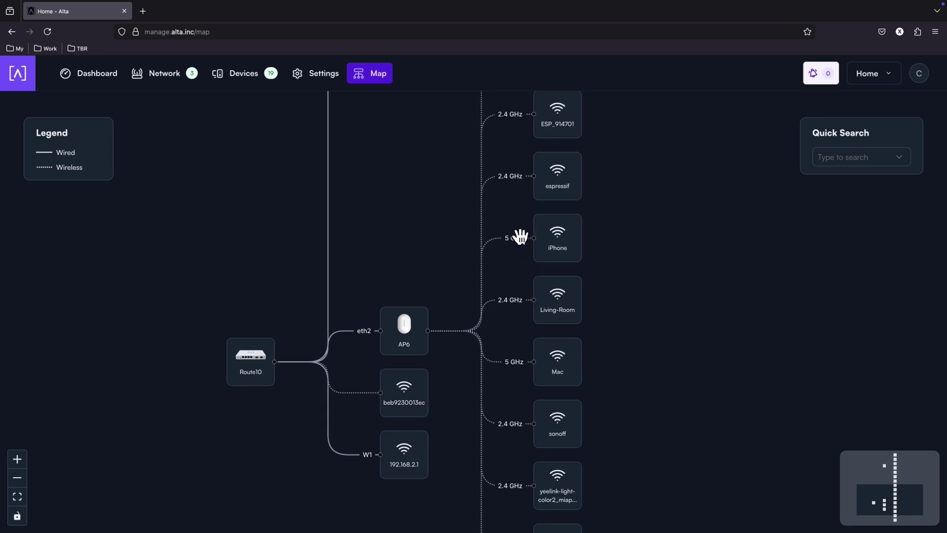
left_click_drag(511, 280, 512, 205)
left_click_drag(516, 312, 525, 214)
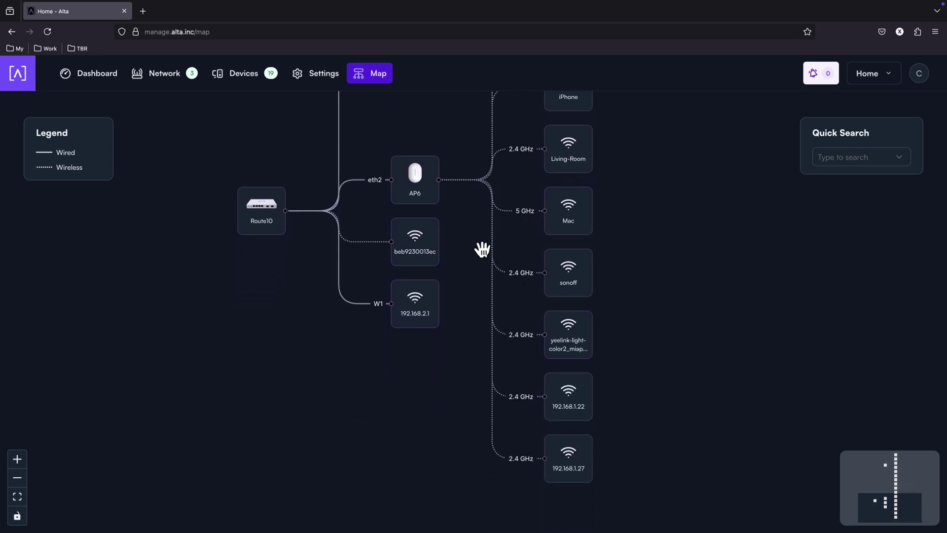
scroll(482, 248, "down", 3)
left_click_drag(467, 162, 463, 330)
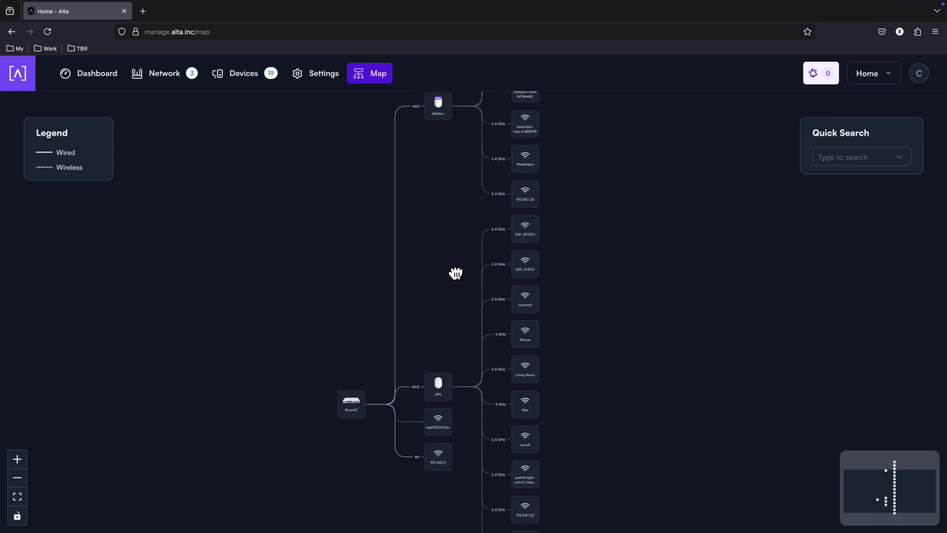